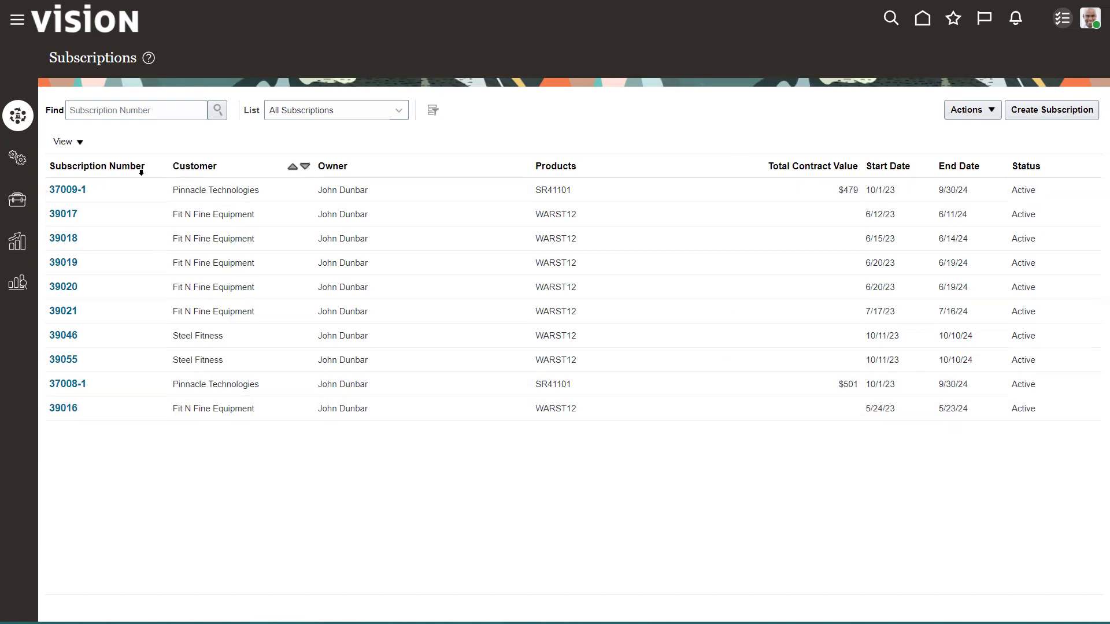
Filter Manage Assets by customer 'Steel' to list Steel Fitness's three FIT5000 assets
{"action": "left_click", "coordinate": [20, 160]}
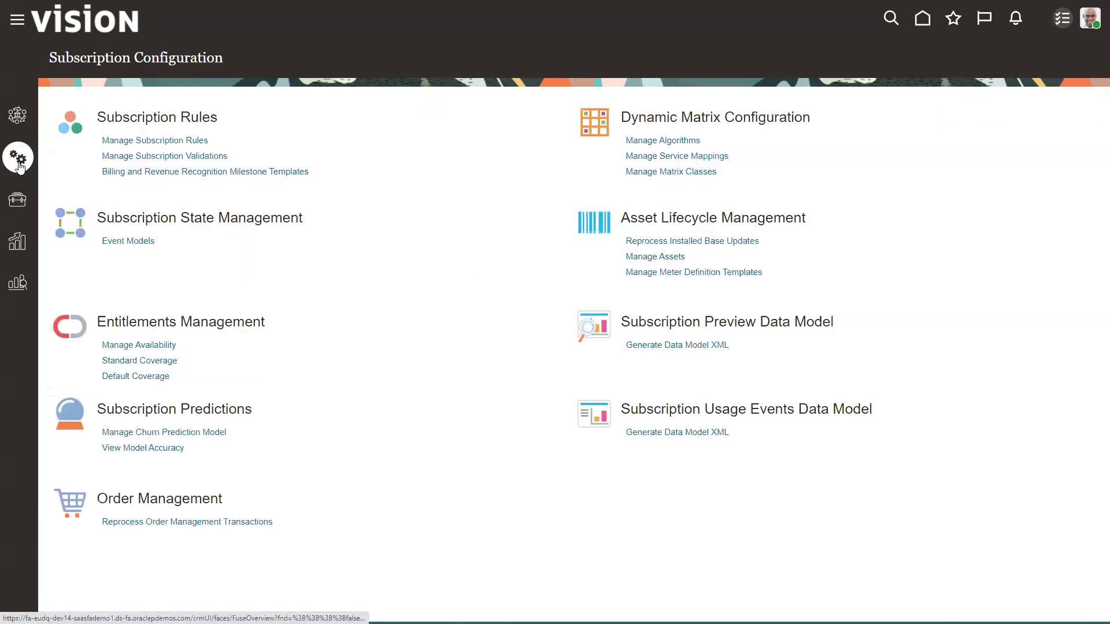
{"action": "left_click", "coordinate": [659, 259]}
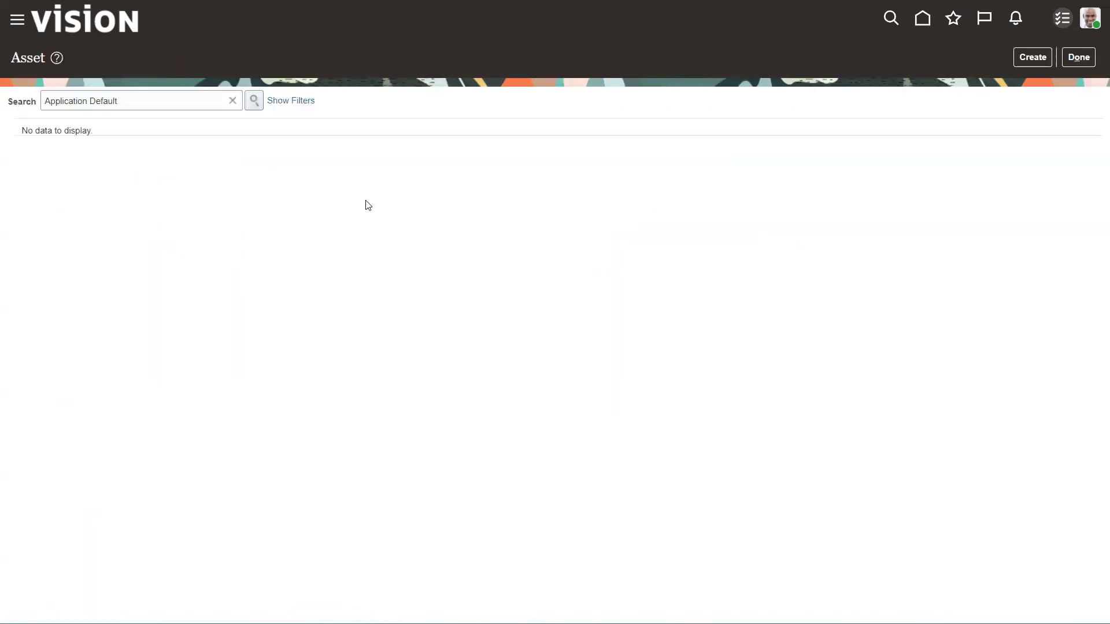
{"action": "left_click", "coordinate": [293, 100]}
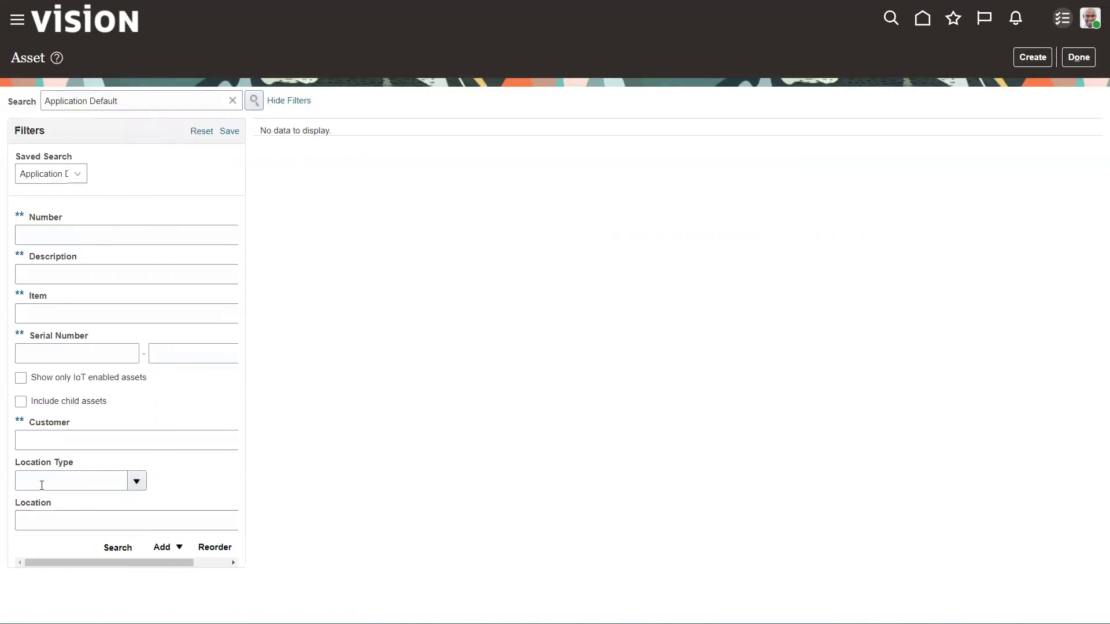
{"action": "left_click", "coordinate": [48, 438]}
{"action": "type", "text": "Steel"}
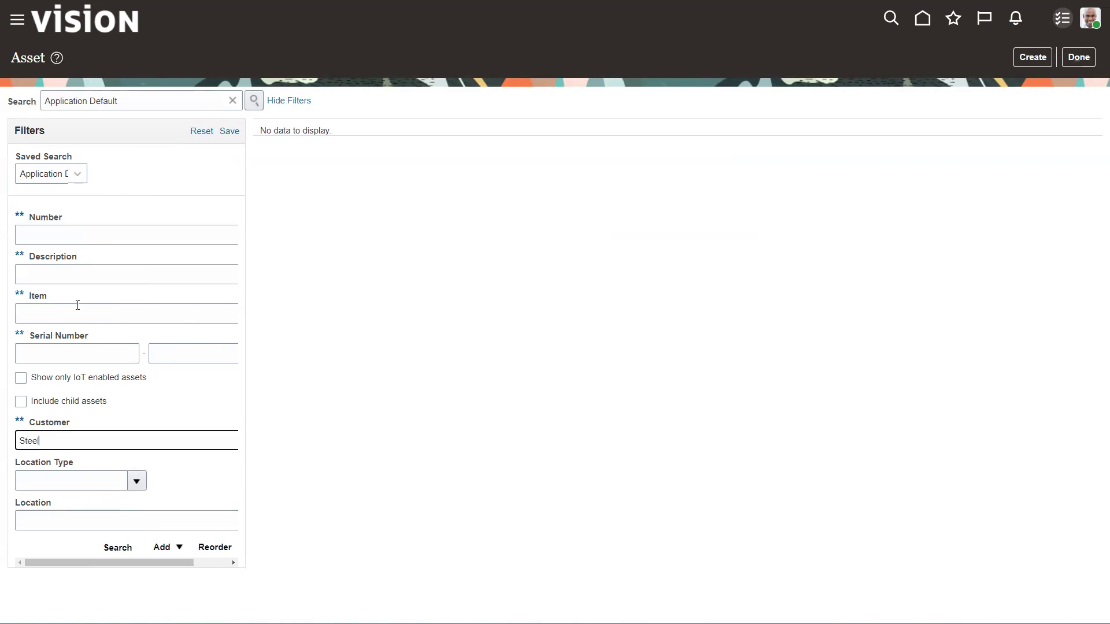
{"action": "left_click", "coordinate": [118, 552]}
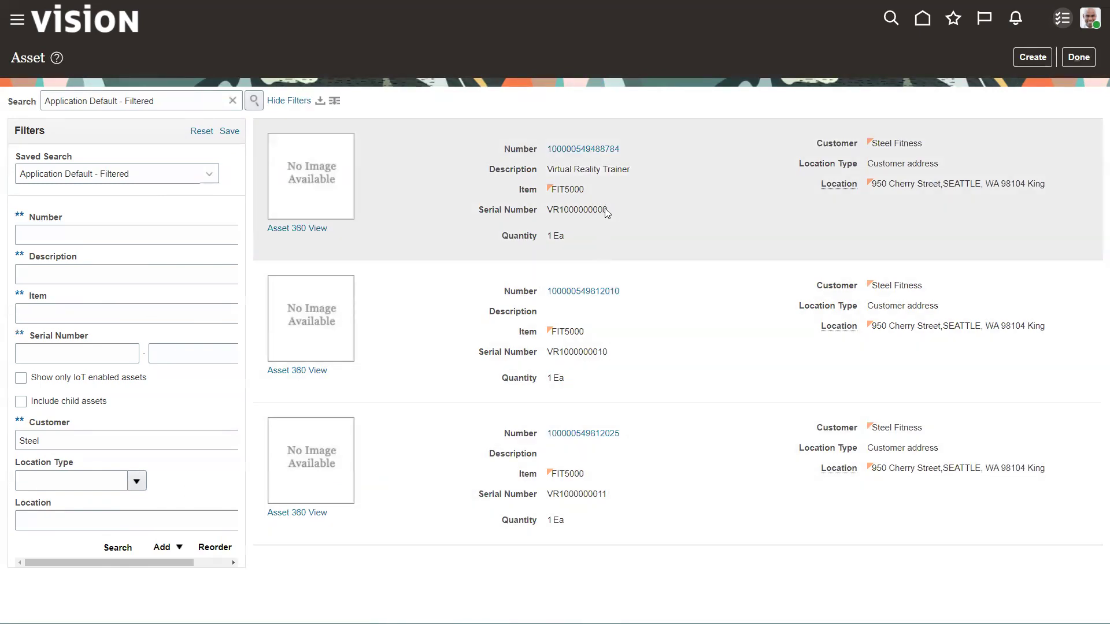
{"action": "left_click_drag", "start_coordinate": [609, 211], "coordinate": [547, 212]}
{"action": "left_click", "coordinate": [588, 150]}
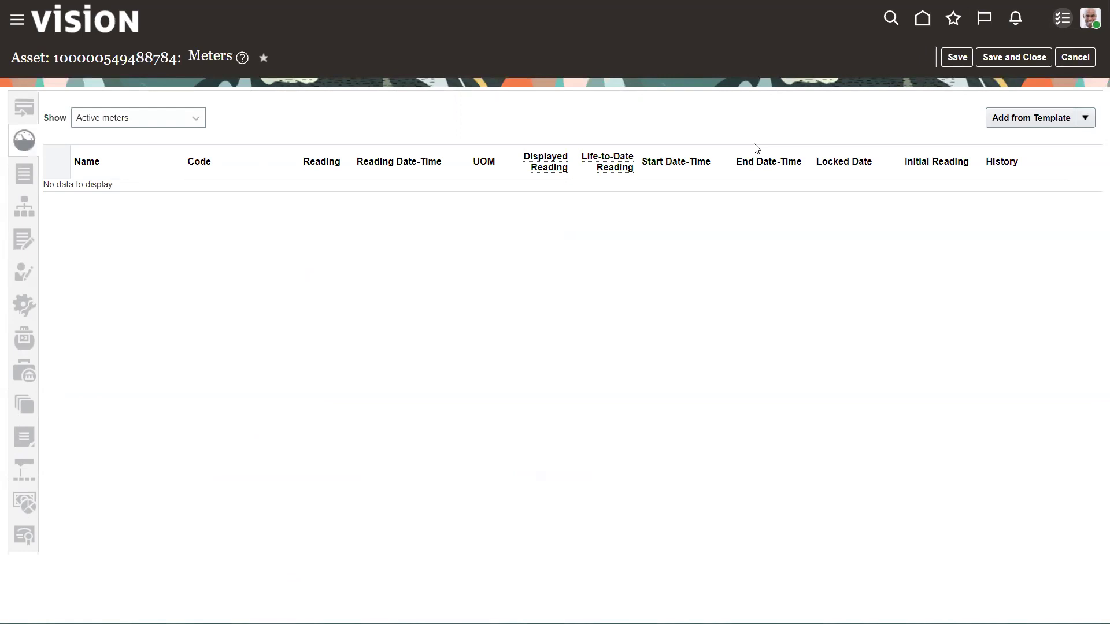
{"action": "left_click", "coordinate": [1069, 60]}
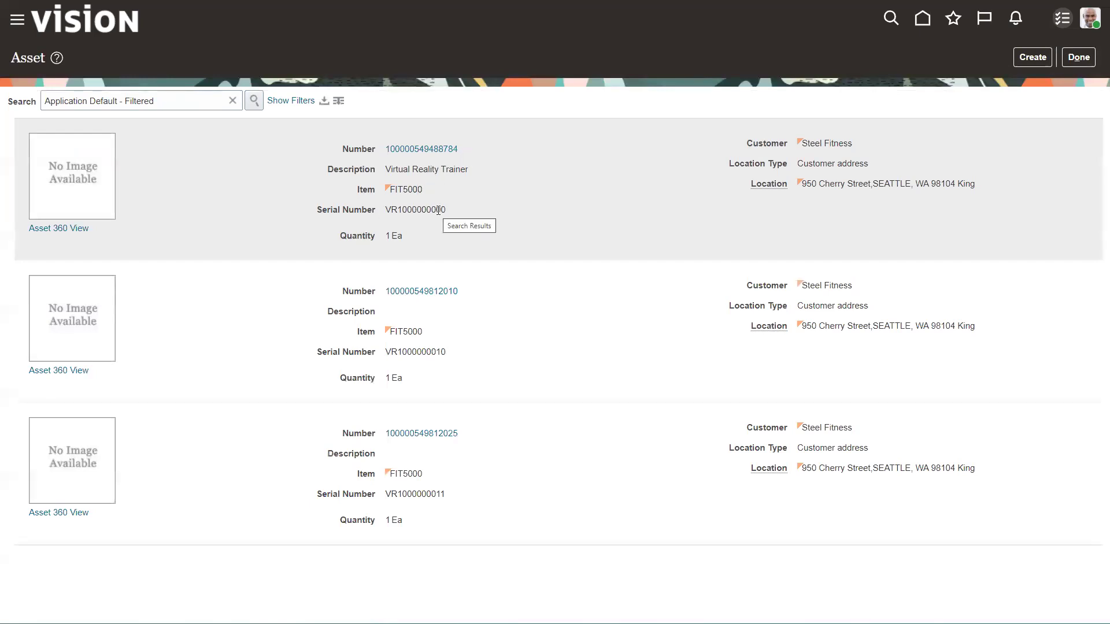
{"action": "left_click_drag", "start_coordinate": [446, 211], "coordinate": [397, 214]}
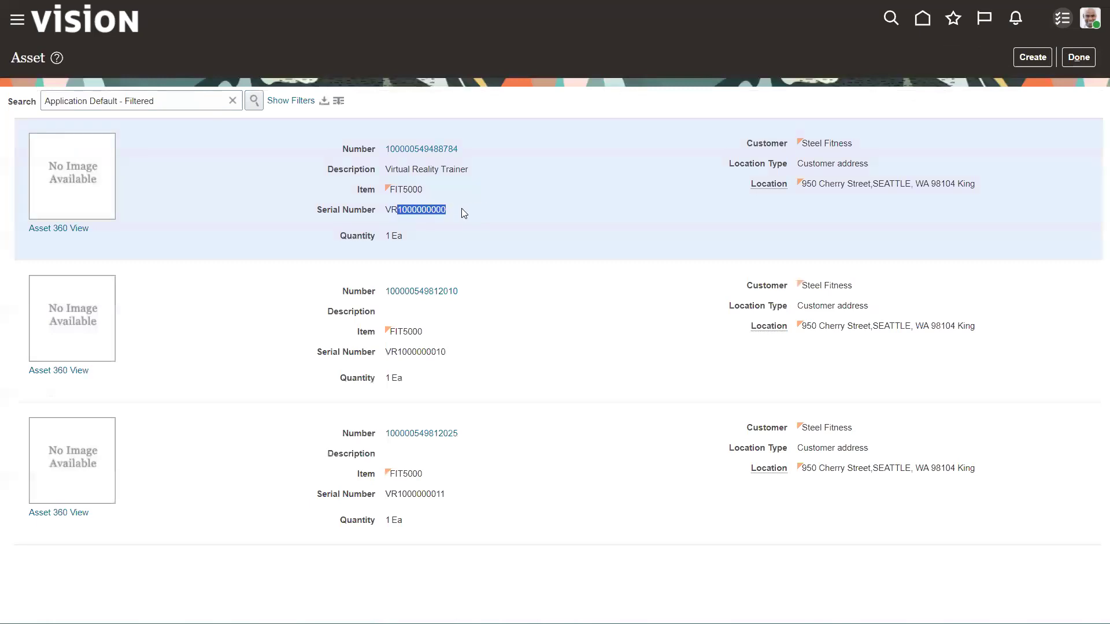
{"action": "left_click", "coordinate": [444, 220]}
{"action": "left_click_drag", "start_coordinate": [446, 211], "coordinate": [388, 211]}
{"action": "left_click", "coordinate": [1076, 58]}
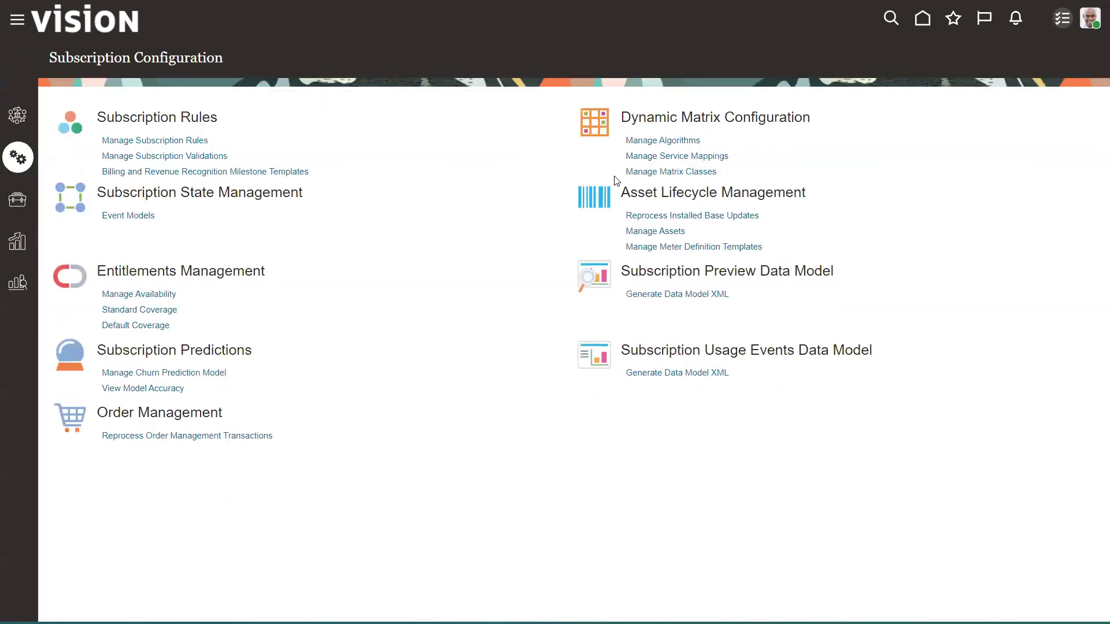
Search Product Information Management's Manage Items for the keyword Warranty
{"action": "left_click", "coordinate": [12, 118]}
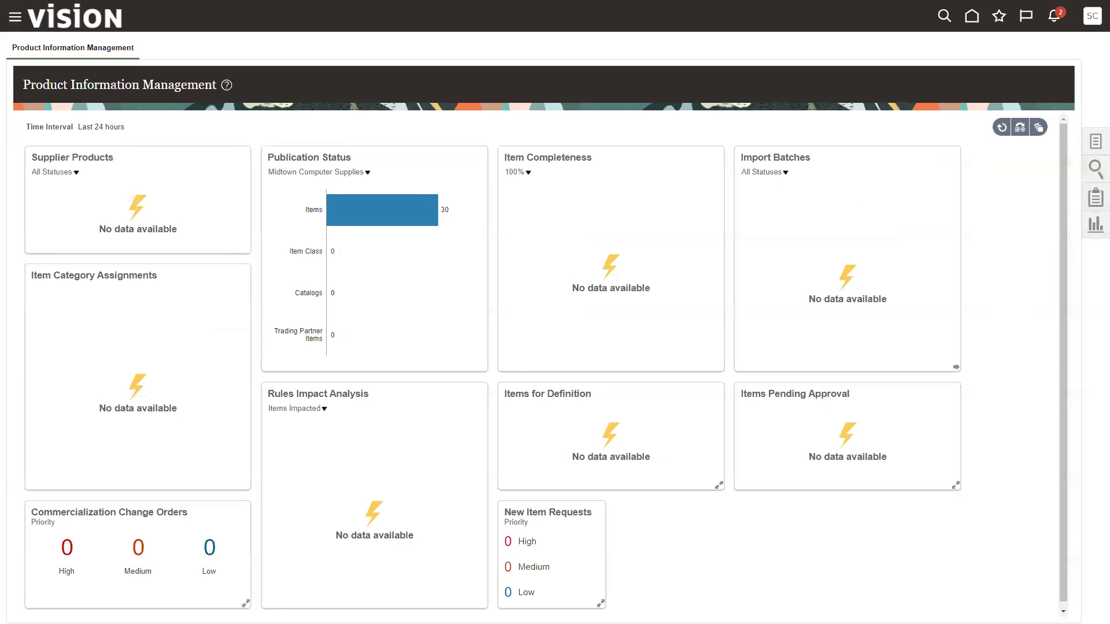
{"action": "left_click", "coordinate": [1097, 143]}
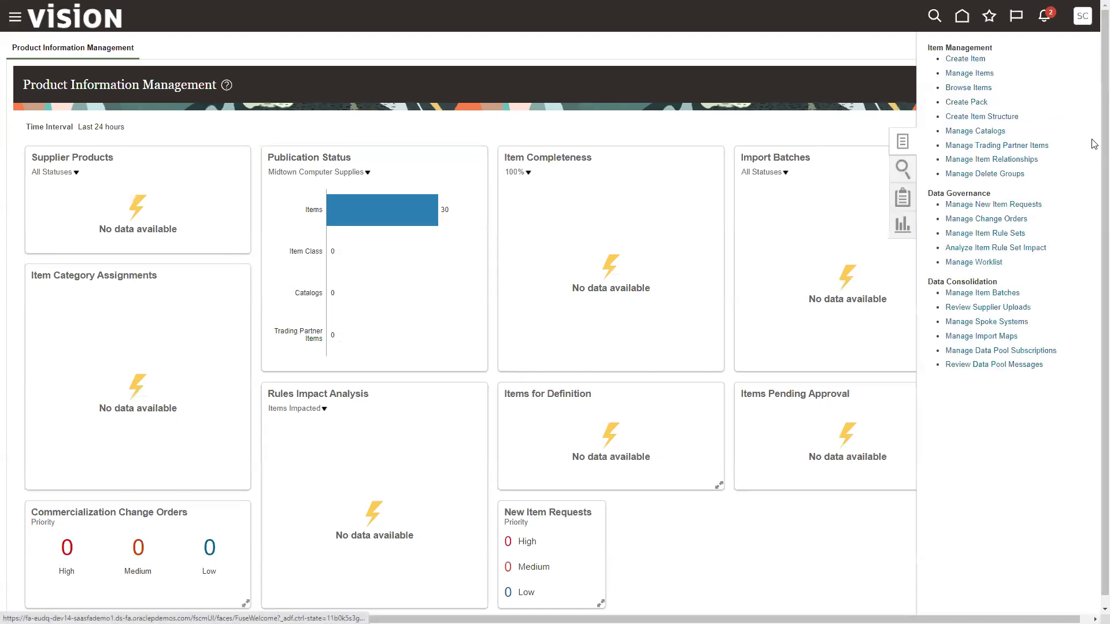
{"action": "left_click", "coordinate": [967, 73]}
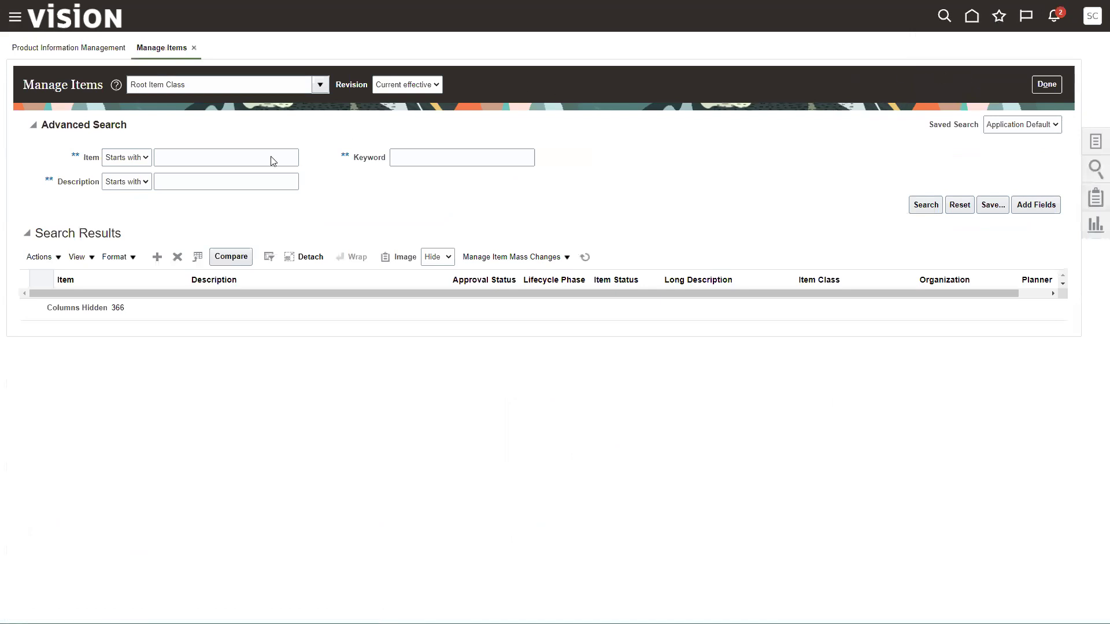
{"action": "left_click", "coordinate": [180, 155]}
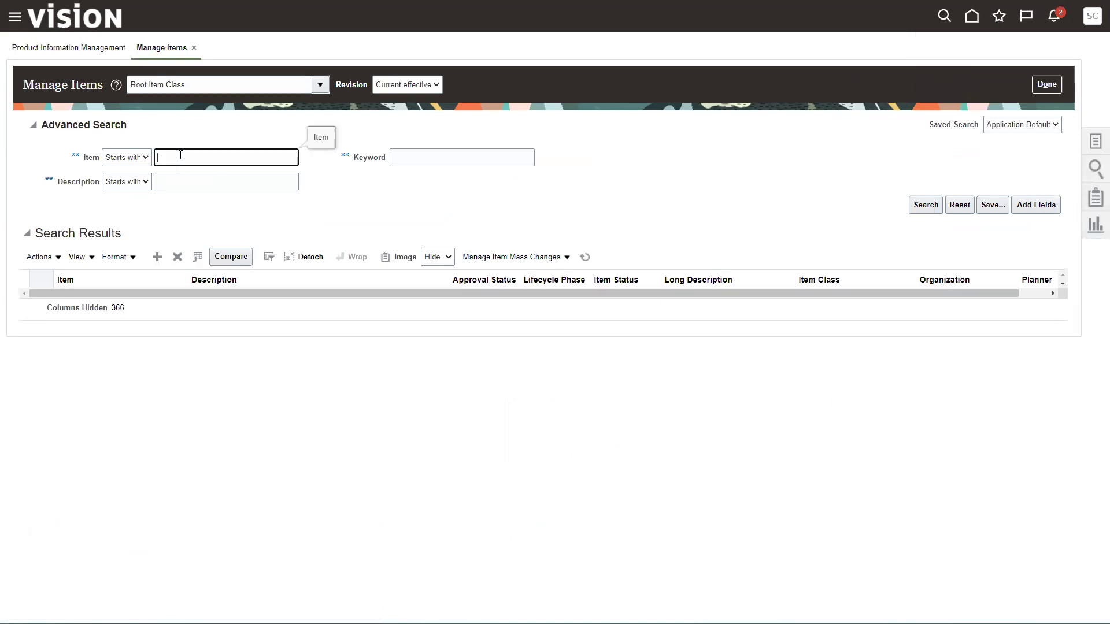
{"action": "left_click", "coordinate": [406, 157]}
{"action": "type", "text": "Warra"}
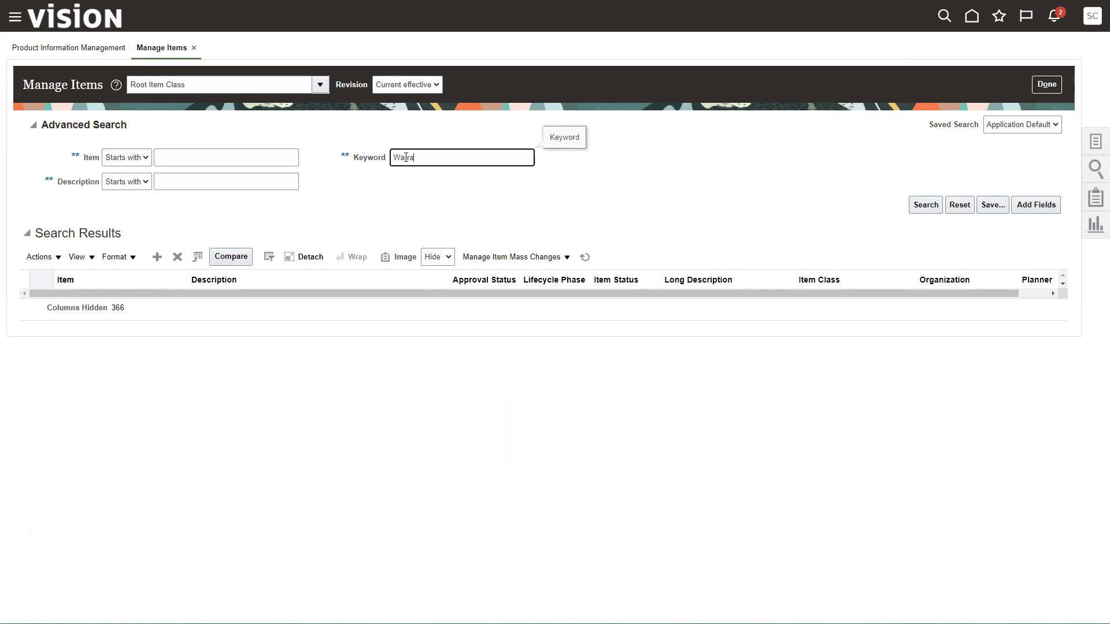
{"action": "type", "text": "ty"}
{"action": "left_click", "coordinate": [926, 207]}
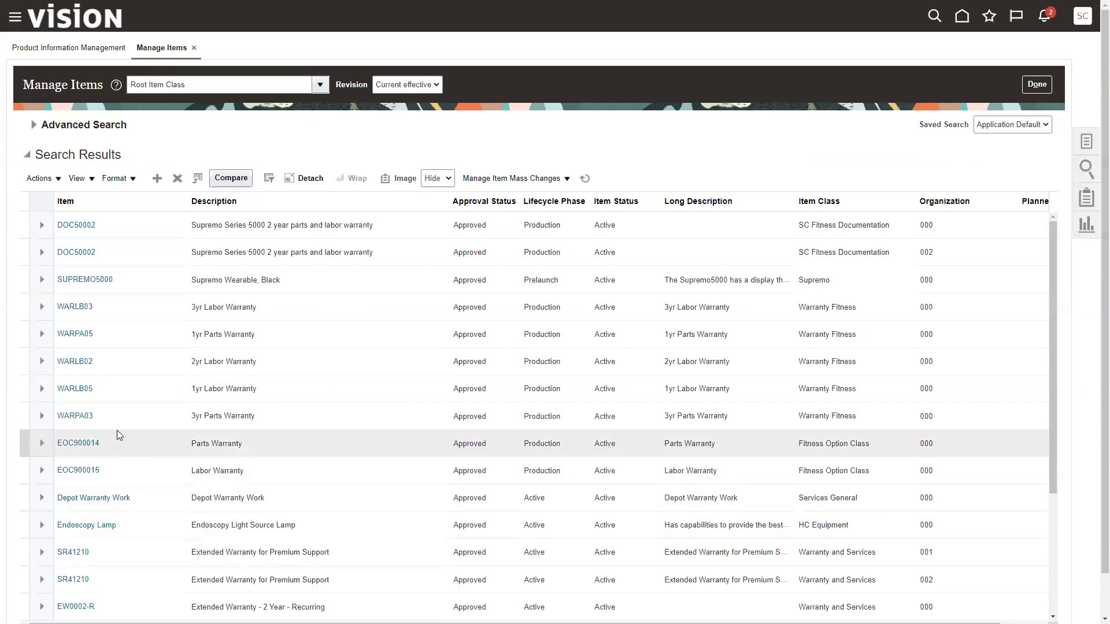
Narrow the item search to item numbers starting with WAR
{"action": "scroll", "coordinate": [120, 409], "scroll_direction": "down", "scroll_amount": 5}
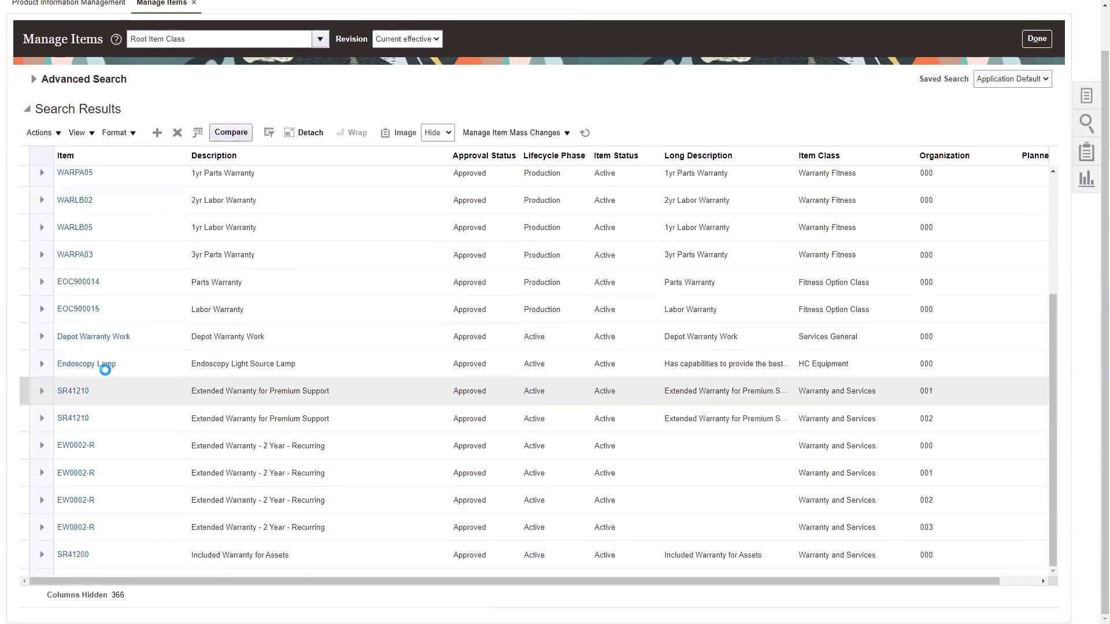
{"action": "scroll", "coordinate": [116, 370], "scroll_direction": "up", "scroll_amount": 5}
{"action": "left_click", "coordinate": [35, 126]}
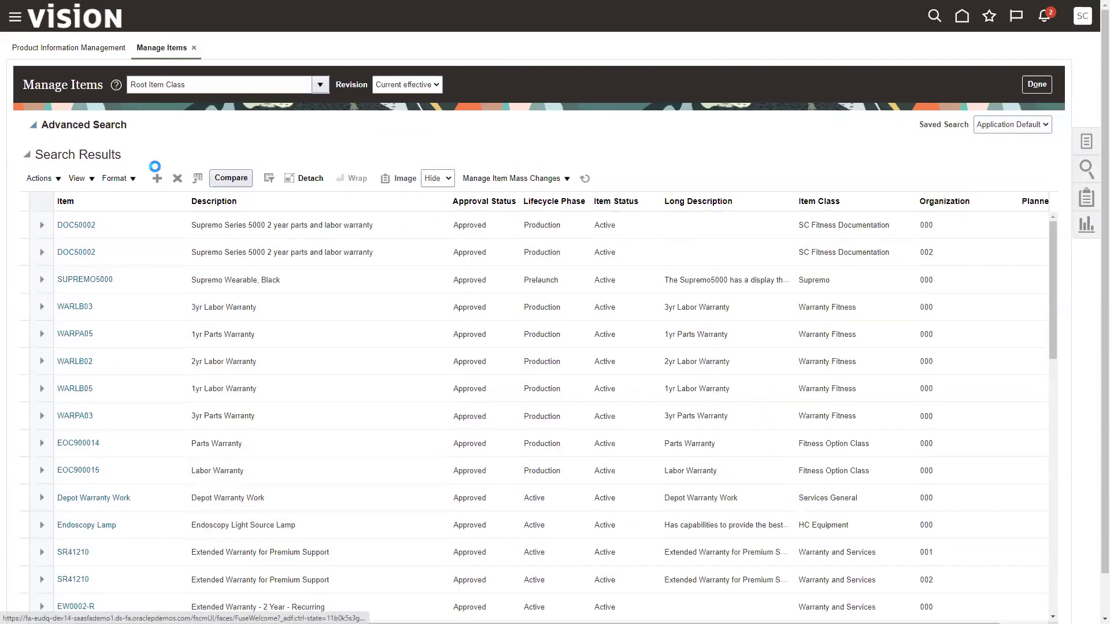
{"action": "left_click", "coordinate": [178, 157]}
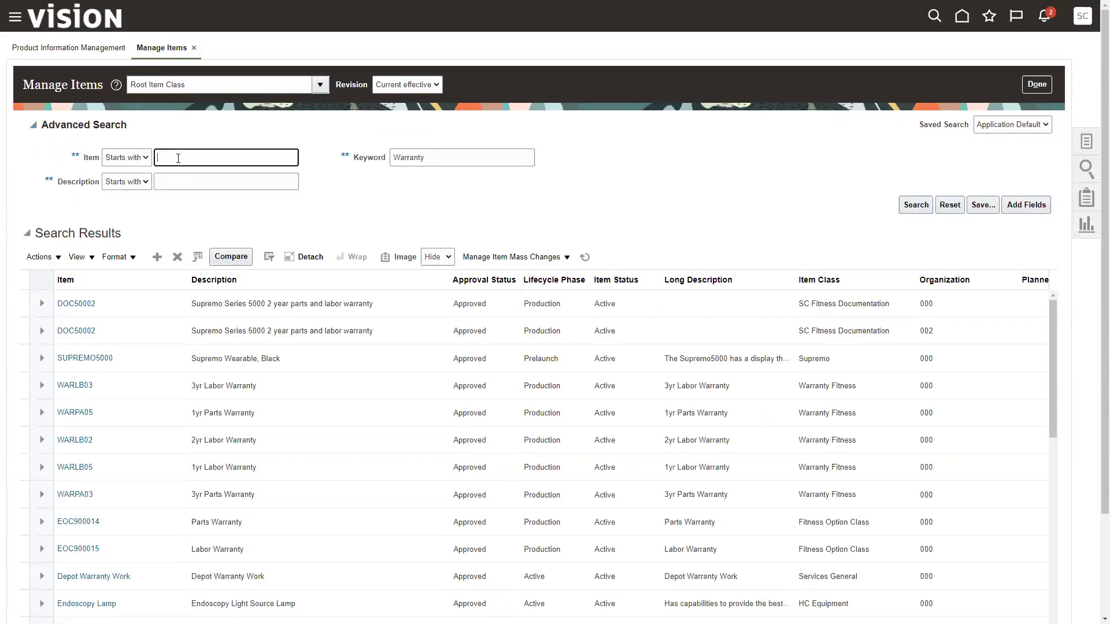
{"action": "type", "text": "WAR"}
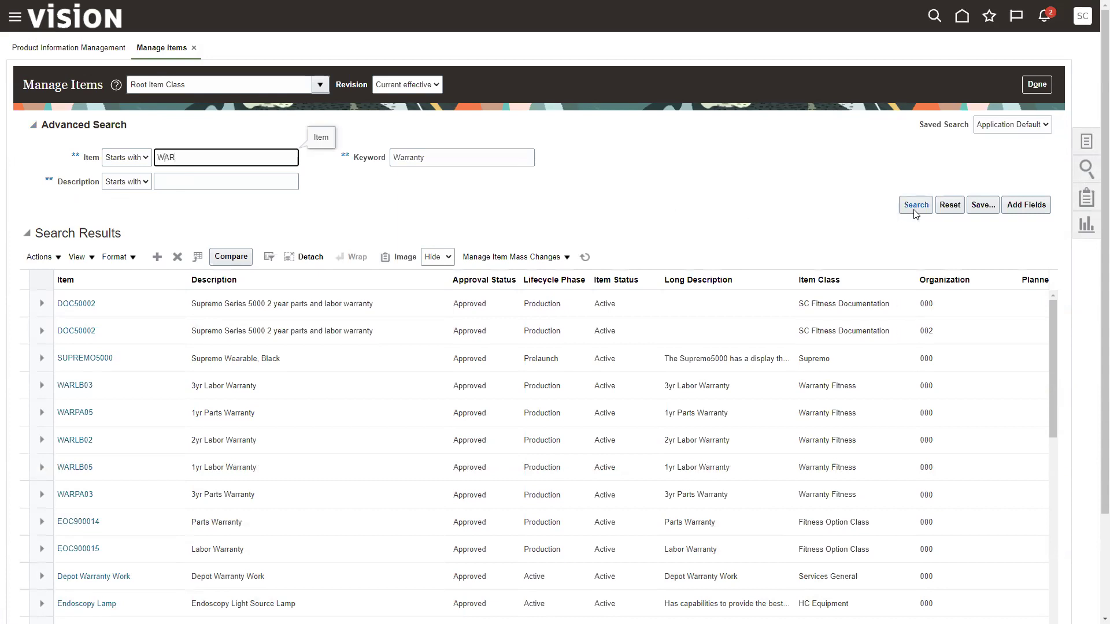
{"action": "left_click", "coordinate": [916, 205]}
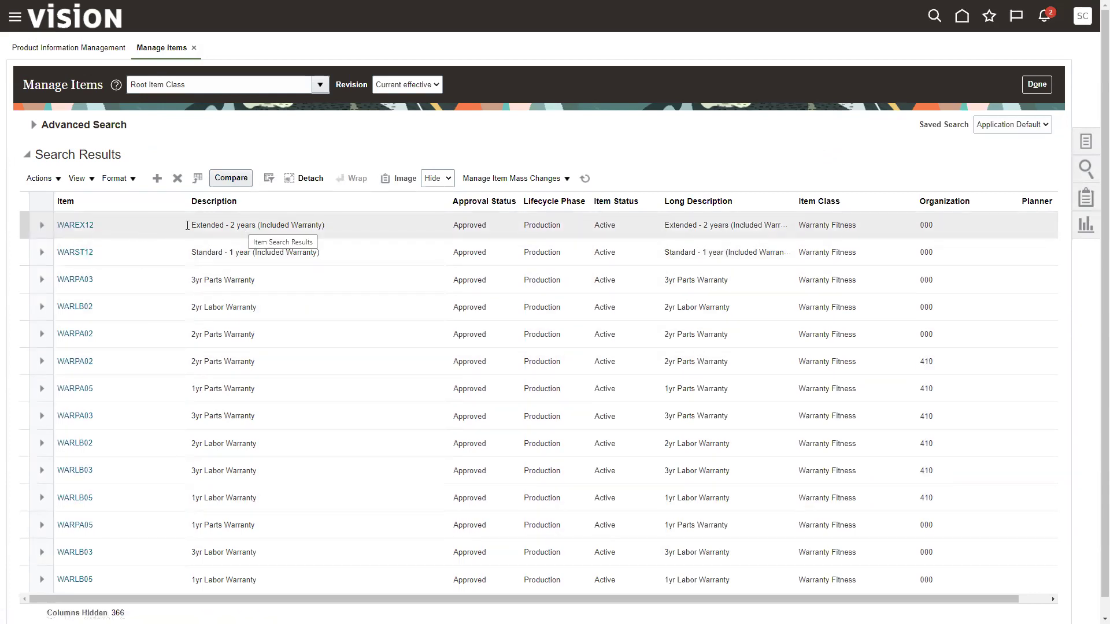
{"action": "left_click", "coordinate": [336, 225]}
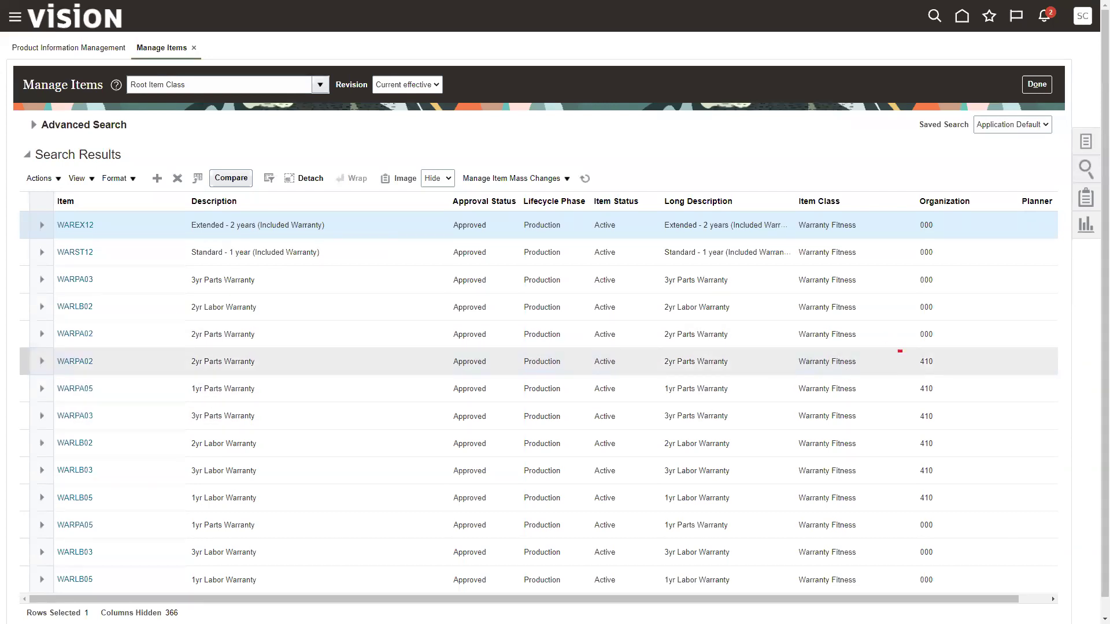
{"action": "mouse_move", "coordinate": [900, 351]}
{"action": "left_mouse_down"}
{"action": "mouse_move", "coordinate": [967, 469]}
{"action": "mouse_move", "coordinate": [964, 532]}
{"action": "left_mouse_up"}
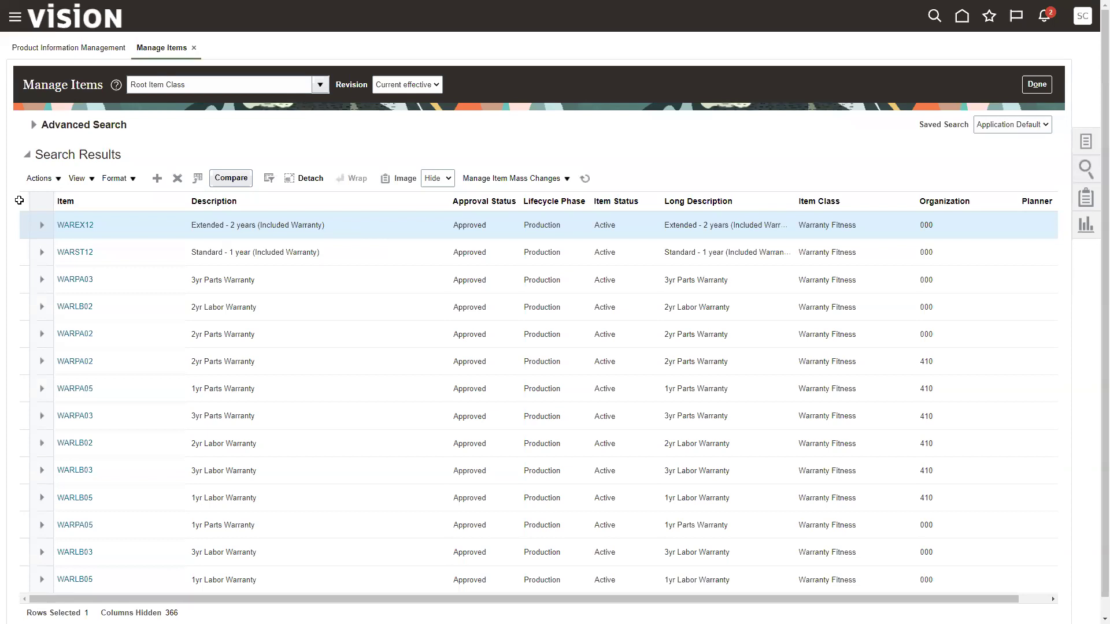
Review WAREX12's Warranty Fitness class and 2-year Platinum Coverage service settings, then save and close it
{"action": "left_click", "coordinate": [84, 226]}
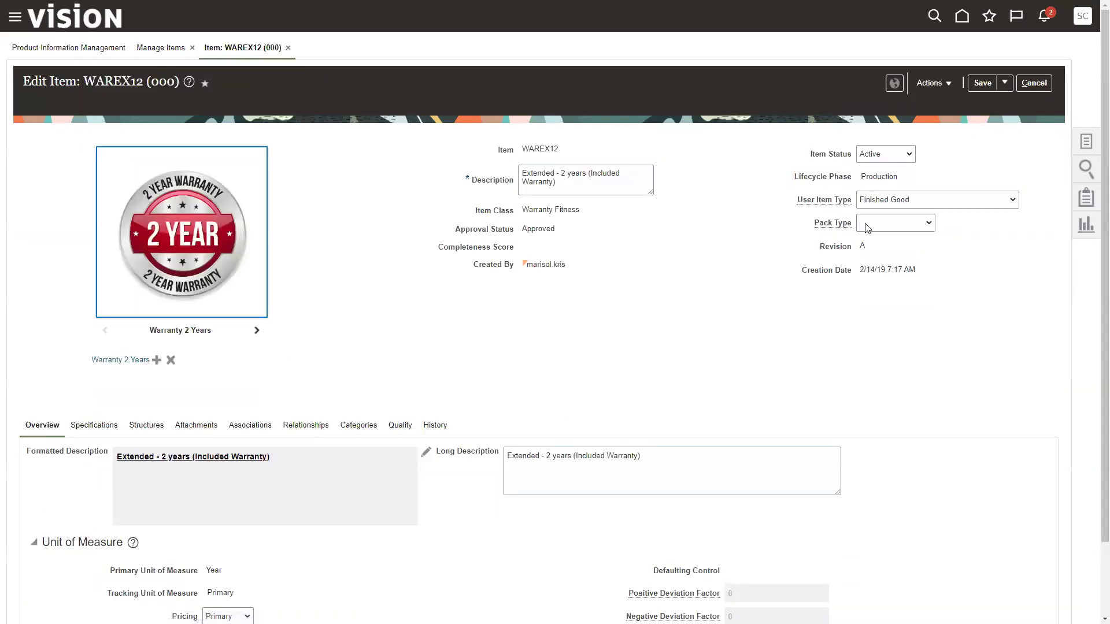
{"action": "scroll", "coordinate": [424, 342], "scroll_direction": "down", "scroll_amount": 2}
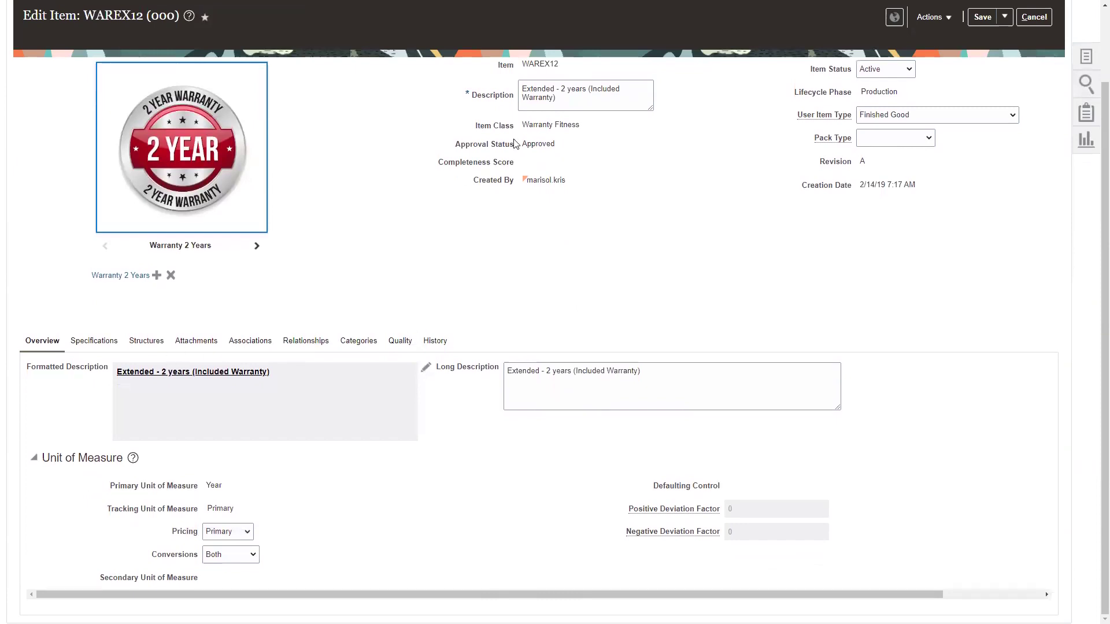
{"action": "left_click_drag", "start_coordinate": [579, 125], "coordinate": [528, 125]}
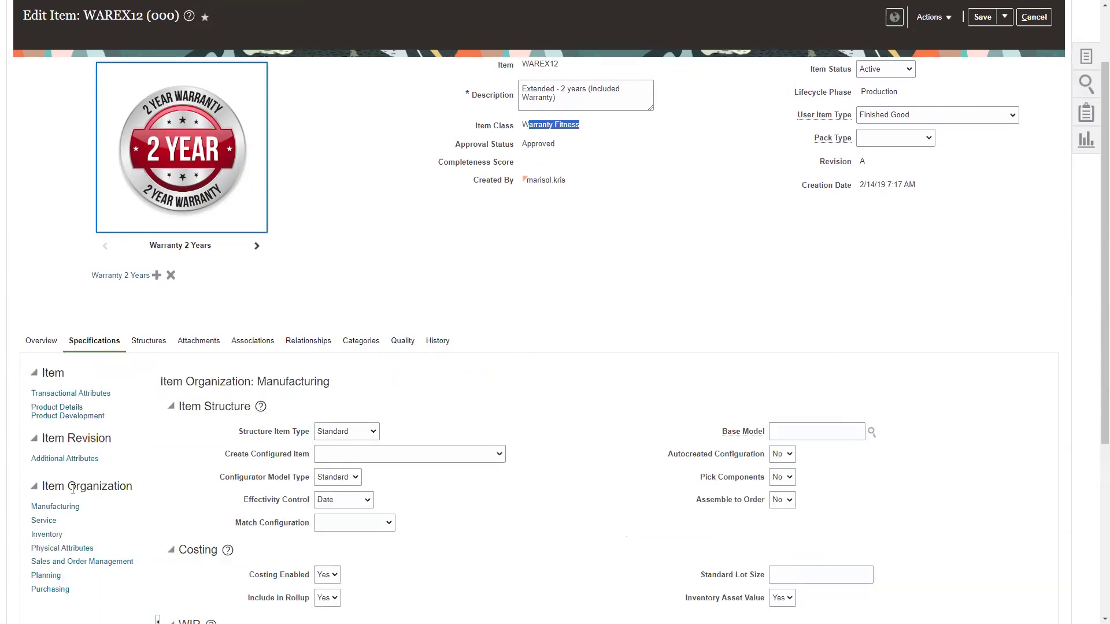
{"action": "scroll", "coordinate": [74, 523], "scroll_direction": "down", "scroll_amount": 2}
{"action": "left_click", "coordinate": [37, 408]}
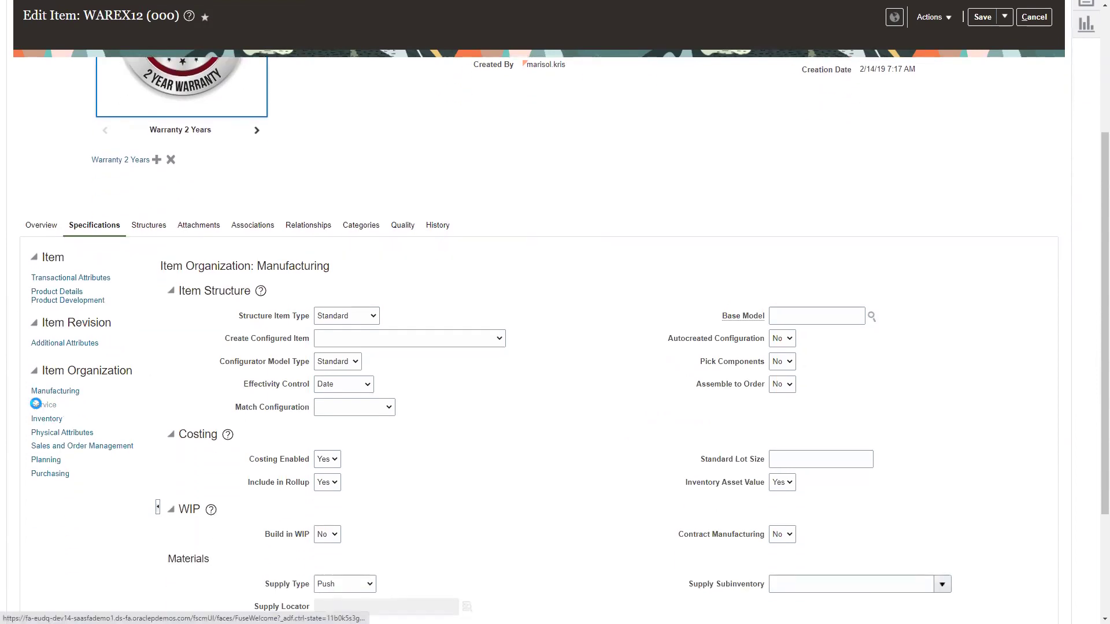
{"action": "scroll", "coordinate": [532, 400], "scroll_direction": "down", "scroll_amount": 1}
{"action": "scroll", "coordinate": [535, 402], "scroll_direction": "down", "scroll_amount": 1}
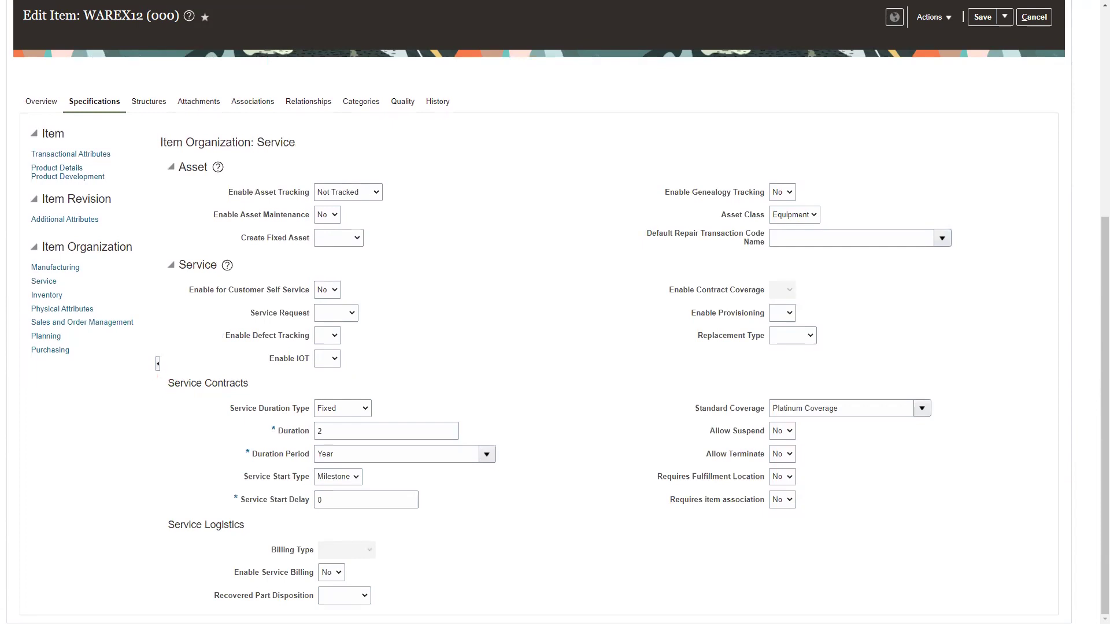
{"action": "mouse_move", "coordinate": [154, 376]}
{"action": "left_mouse_down"}
{"action": "mouse_move", "coordinate": [546, 498]}
{"action": "mouse_move", "coordinate": [966, 511]}
{"action": "left_mouse_up"}
{"action": "scroll", "coordinate": [1003, 49], "scroll_direction": "up", "scroll_amount": 1}
{"action": "scroll", "coordinate": [1003, 49], "scroll_direction": "up", "scroll_amount": 5}
{"action": "left_click", "coordinate": [1005, 17]}
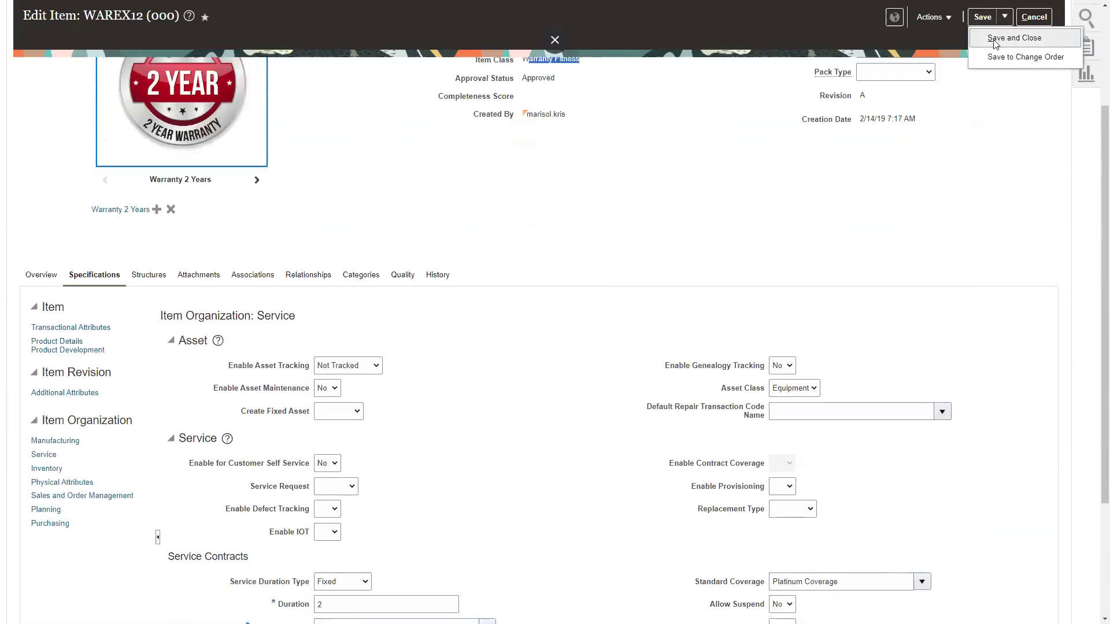
{"action": "left_click", "coordinate": [992, 40]}
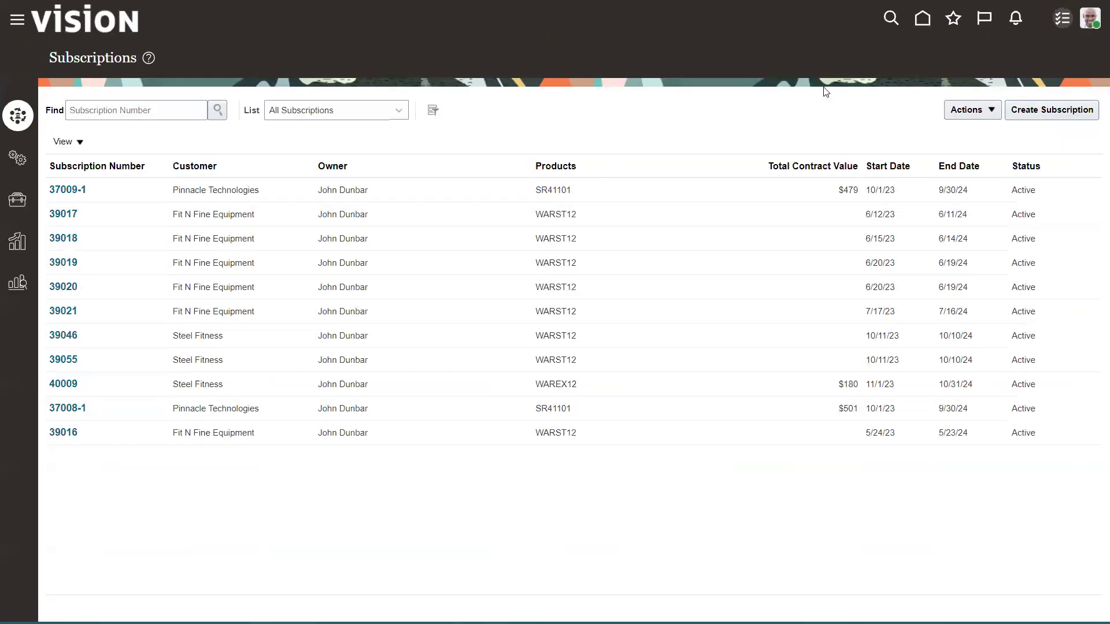
Start a new subscription for customer Steel Fitness with bill-to site SEATTLE
{"action": "left_click", "coordinate": [1027, 117]}
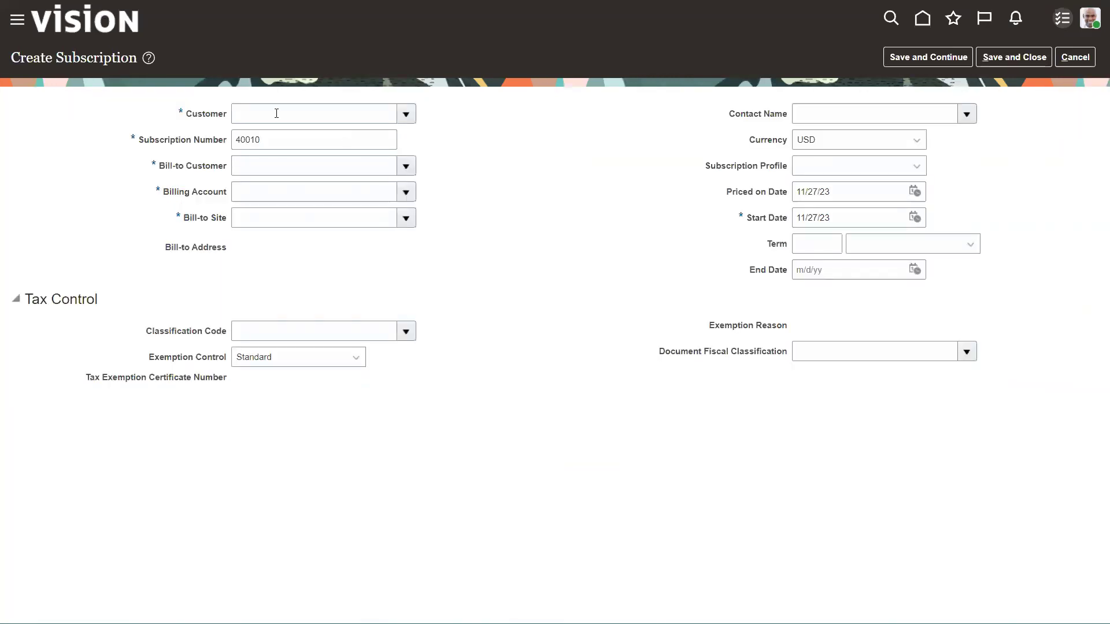
{"action": "left_click", "coordinate": [276, 113]}
{"action": "type", "text": "Steel"}
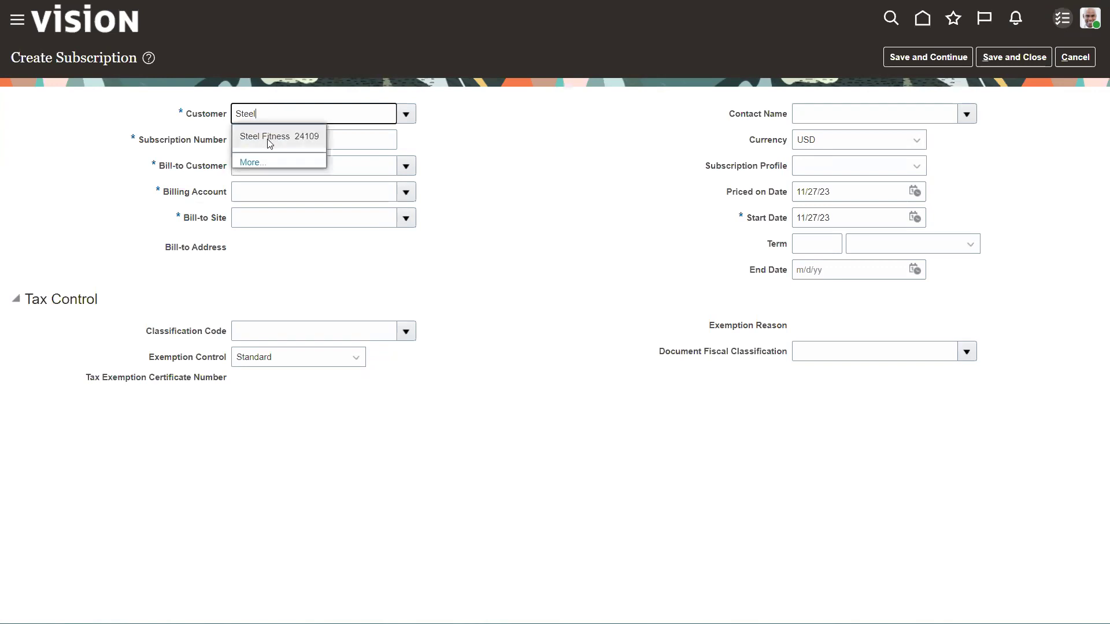
{"action": "left_click", "coordinate": [268, 139]}
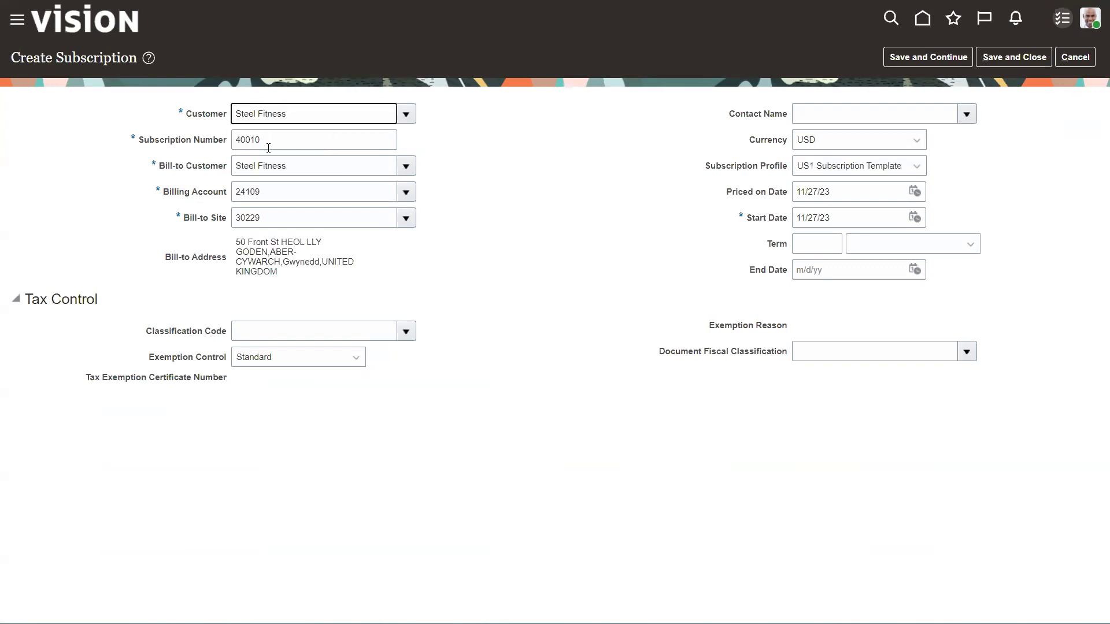
{"action": "left_click", "coordinate": [406, 218]}
{"action": "left_click", "coordinate": [301, 261]}
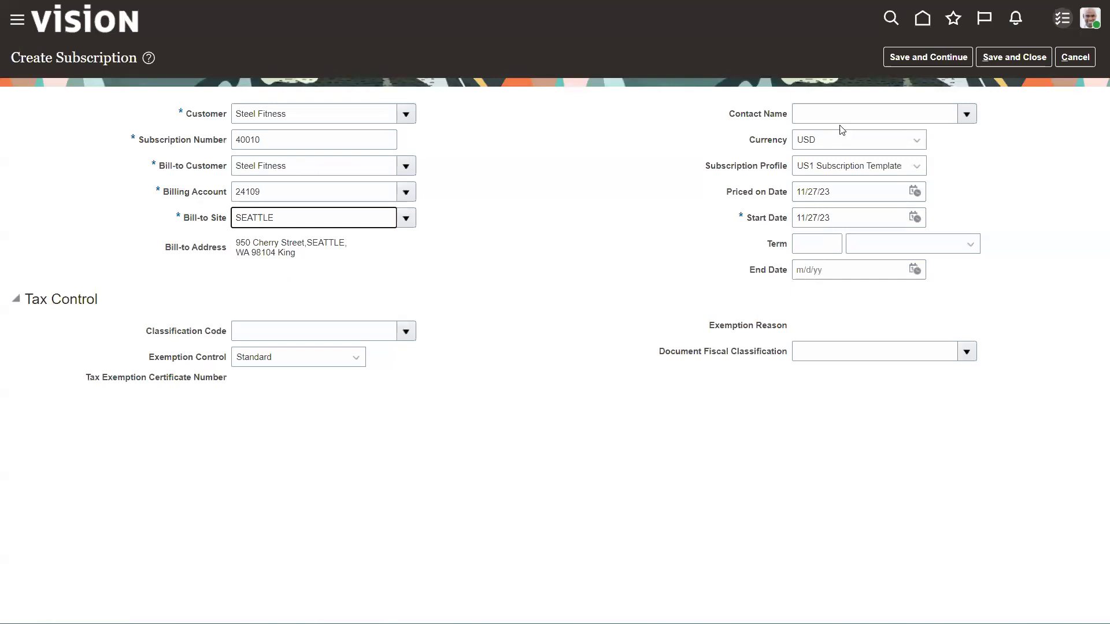
{"action": "left_click", "coordinate": [825, 114]}
Set priced-on and start dates to 11/1/23 with a 24 Mnth term
{"action": "left_click", "coordinate": [822, 191]}
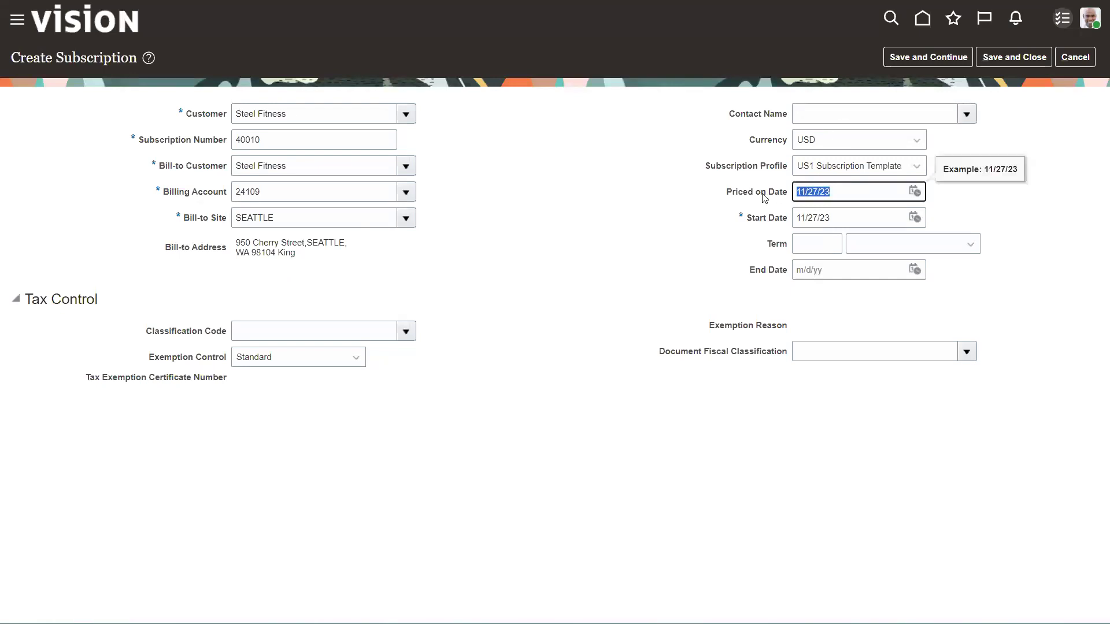
{"action": "type", "text": "11/1/23"}
{"action": "key", "text": "Tab"}
{"action": "type", "text": "11/1"}
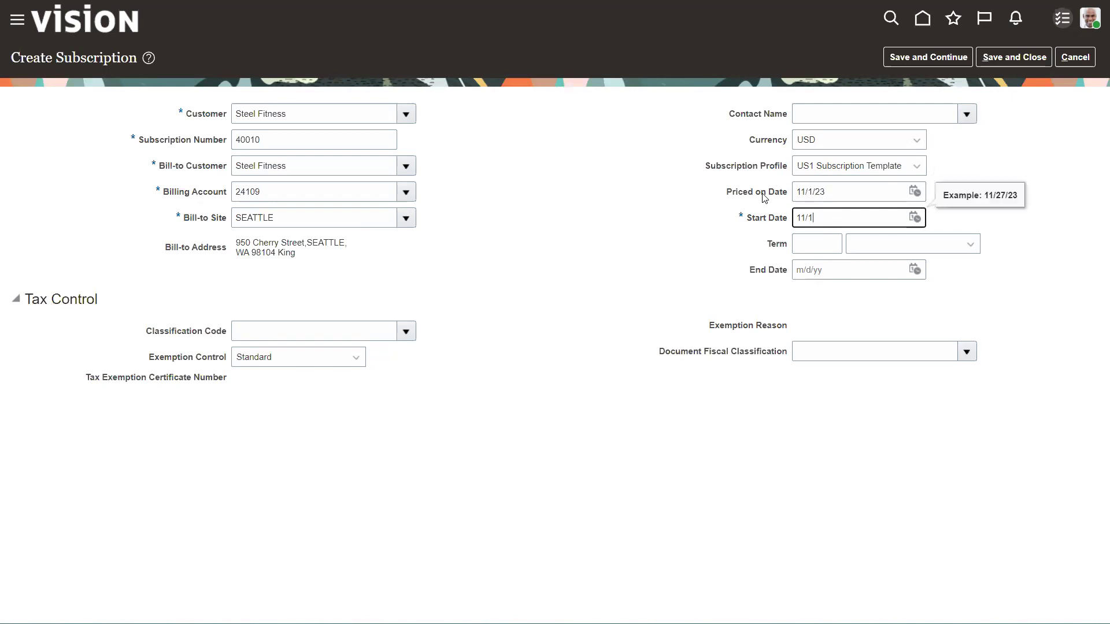
{"action": "type", "text": "/23"}
{"action": "key", "text": "Tab"}
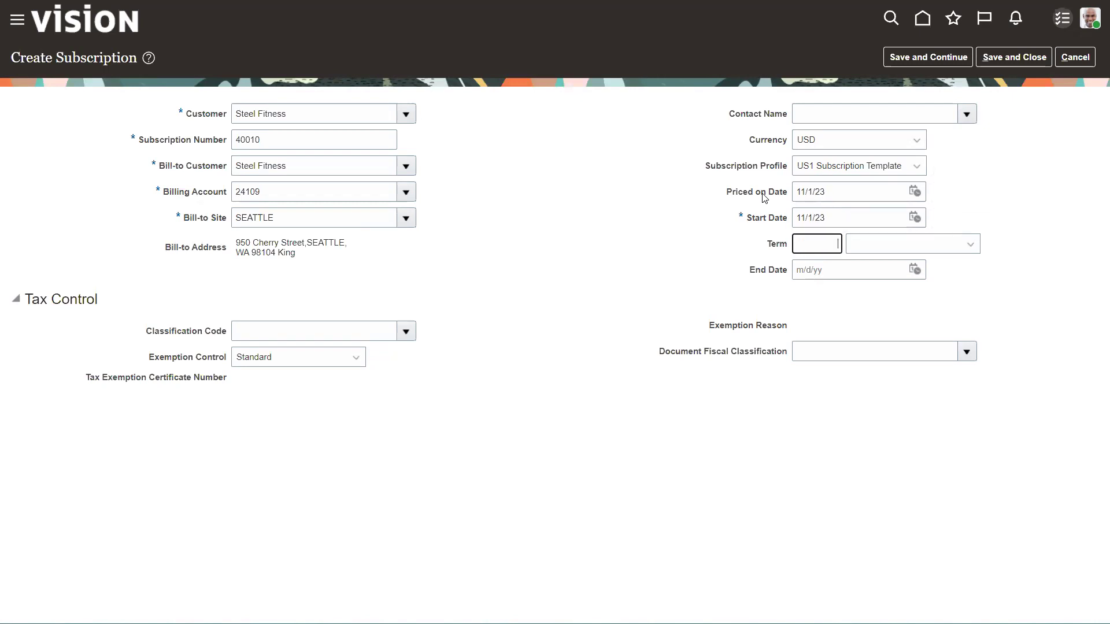
{"action": "type", "text": "24"}
{"action": "key", "text": "Tab"}
{"action": "type", "text": "Mnth"}
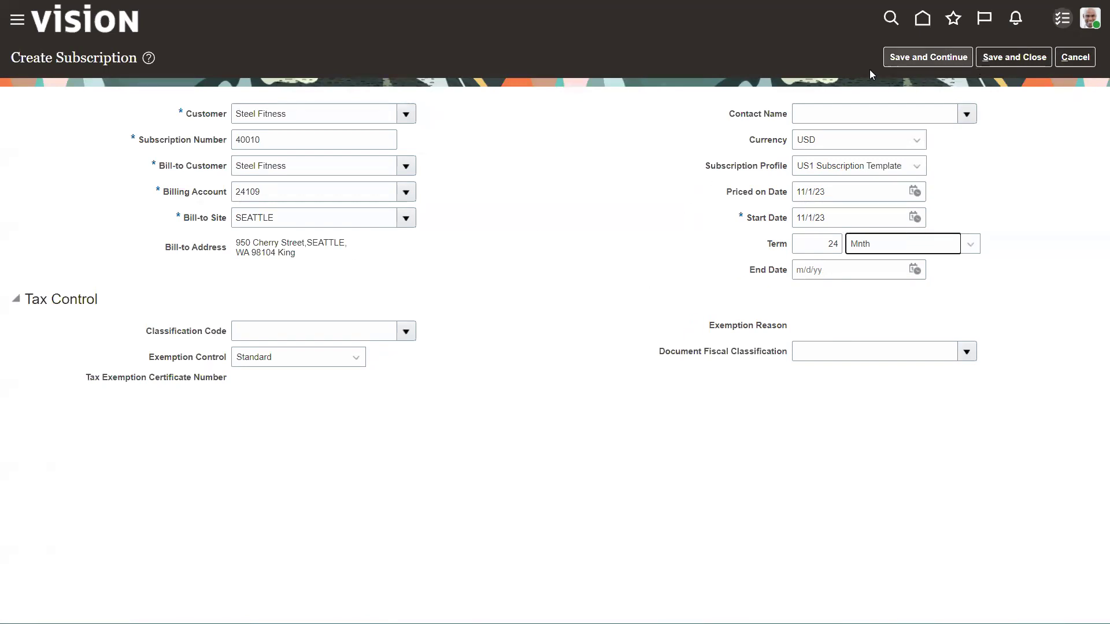
Save subscription 40010 and start a new product as line number 1
{"action": "left_click", "coordinate": [939, 61]}
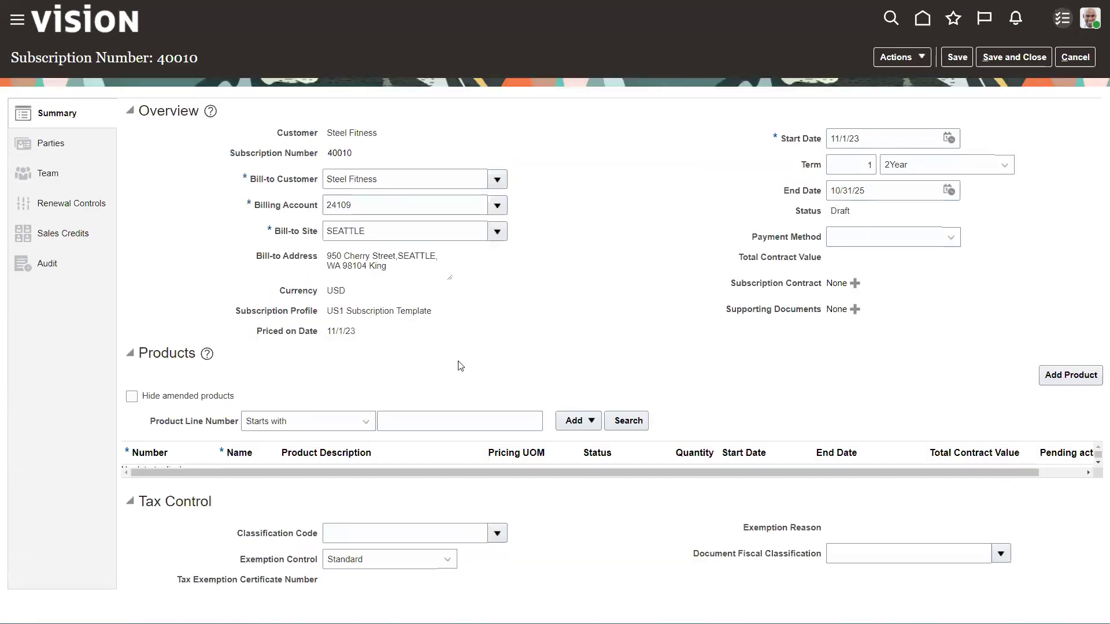
{"action": "left_click", "coordinate": [1064, 382]}
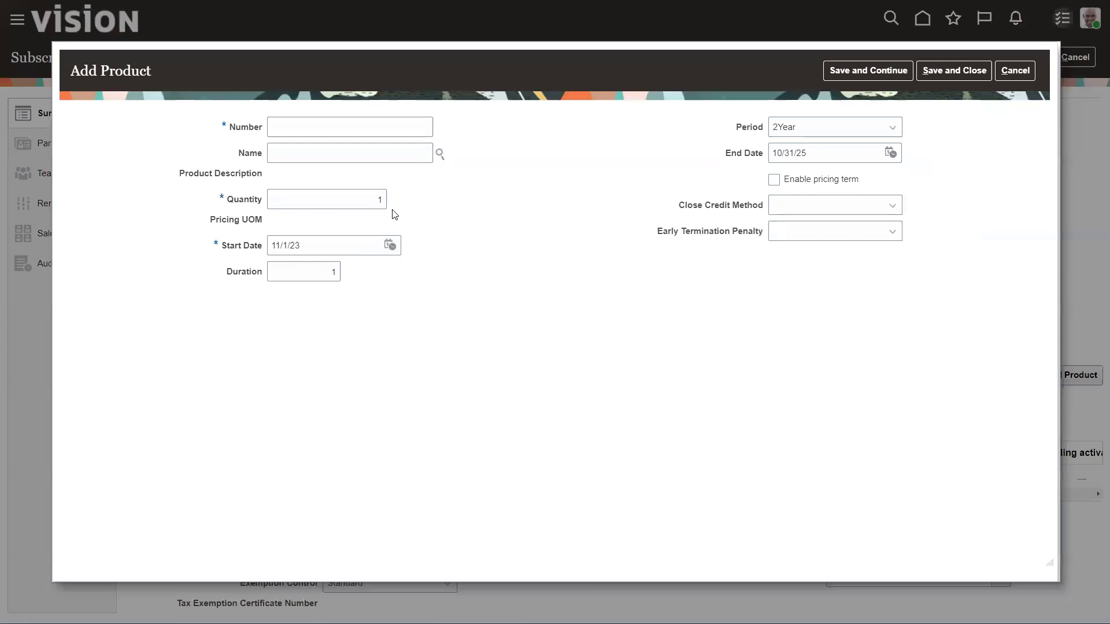
{"action": "left_click", "coordinate": [289, 125]}
{"action": "type", "text": "1"}
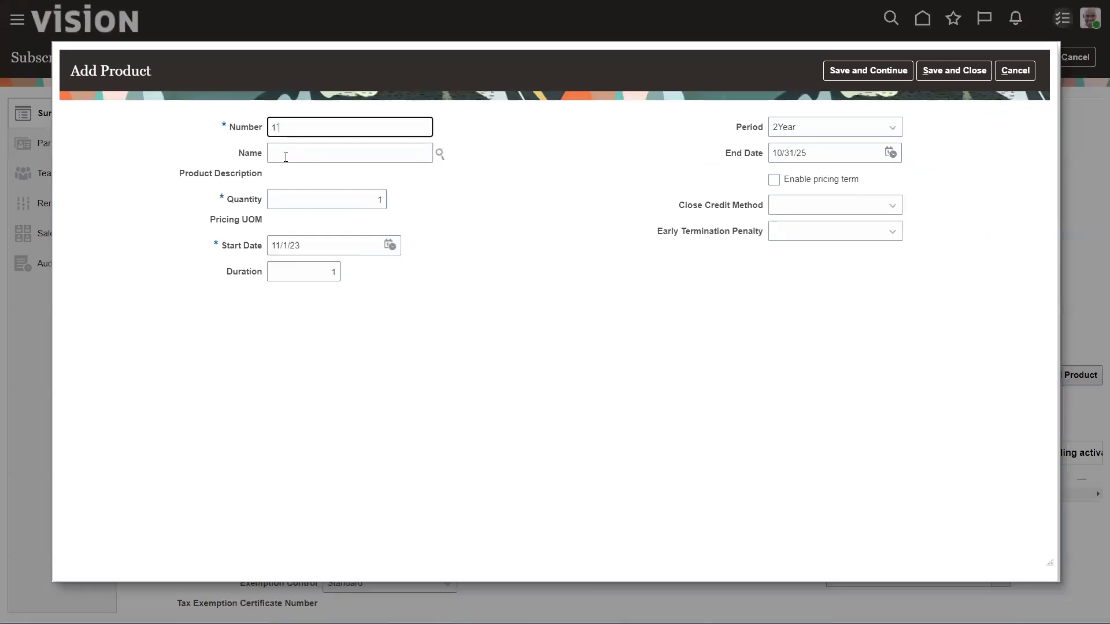
Enter WAREX12 as the product name and validate it as Extended - 2 years
{"action": "left_click", "coordinate": [285, 157]}
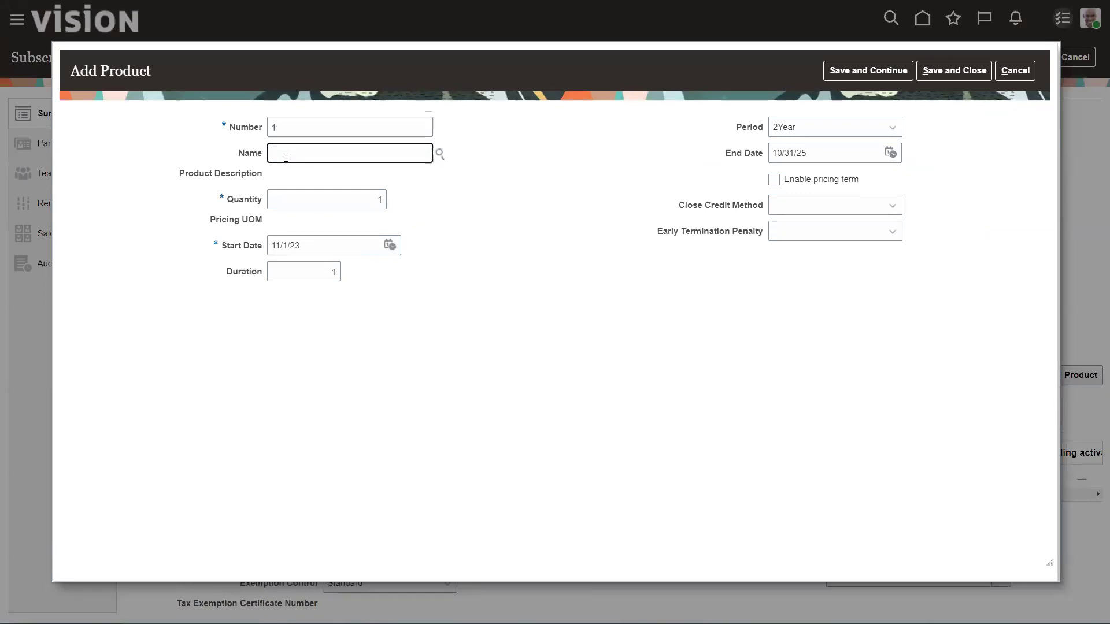
{"action": "type", "text": "war"}
{"action": "left_click_drag", "start_coordinate": [288, 156], "coordinate": [248, 156]}
{"action": "type", "text": "WAREX12"}
{"action": "key", "text": "Tab"}
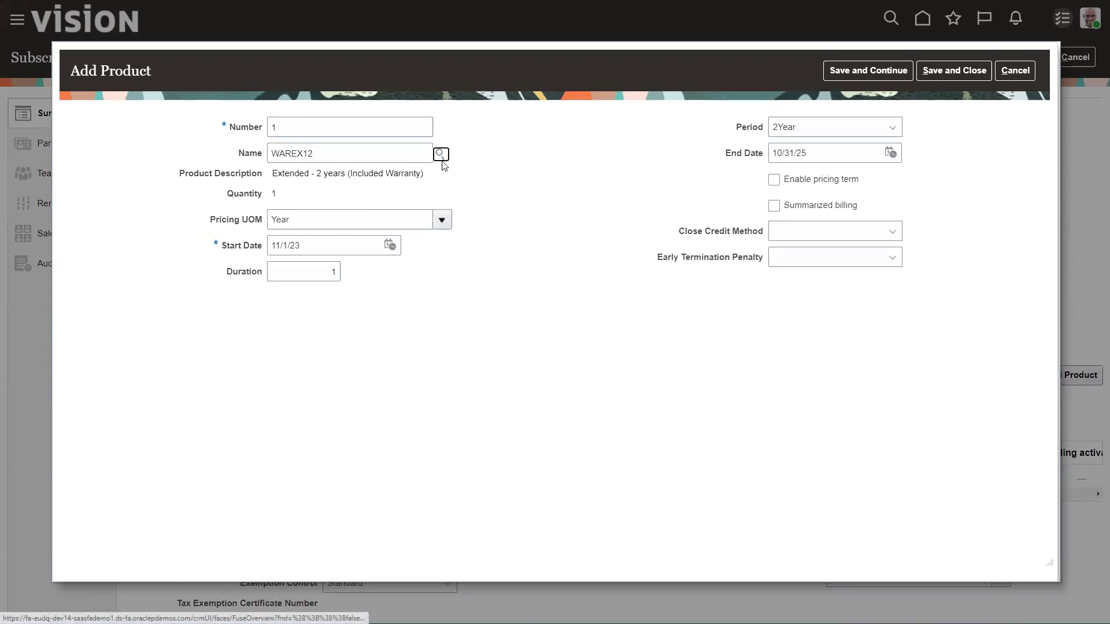
{"action": "double_click", "coordinate": [320, 154]}
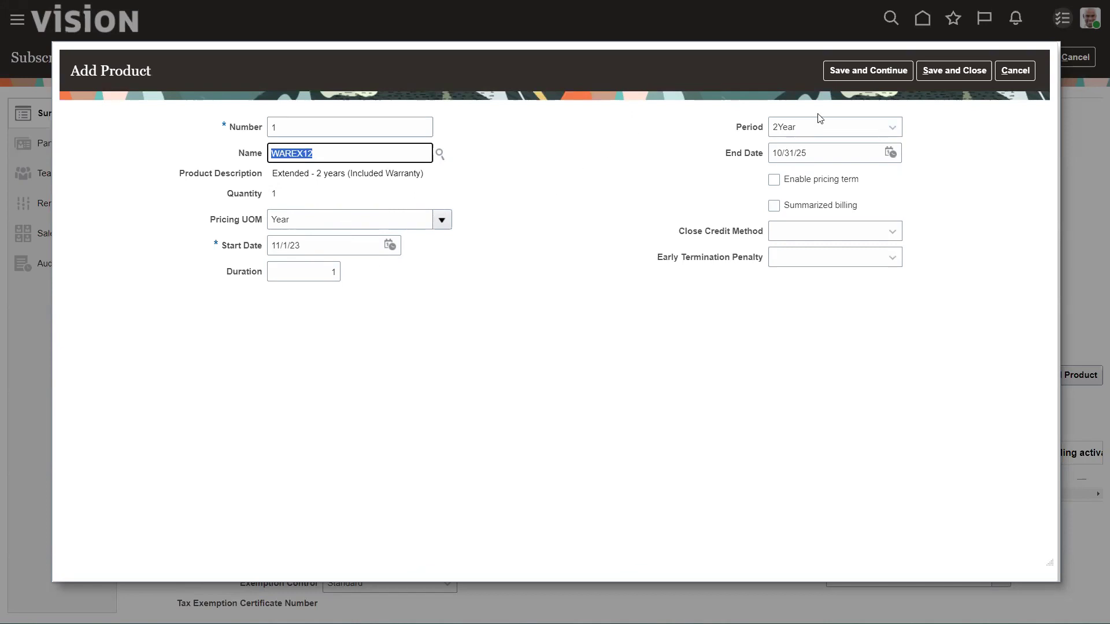
Save the WAREX12 product line and show its still-empty Covered Levels page
{"action": "left_click", "coordinate": [871, 72]}
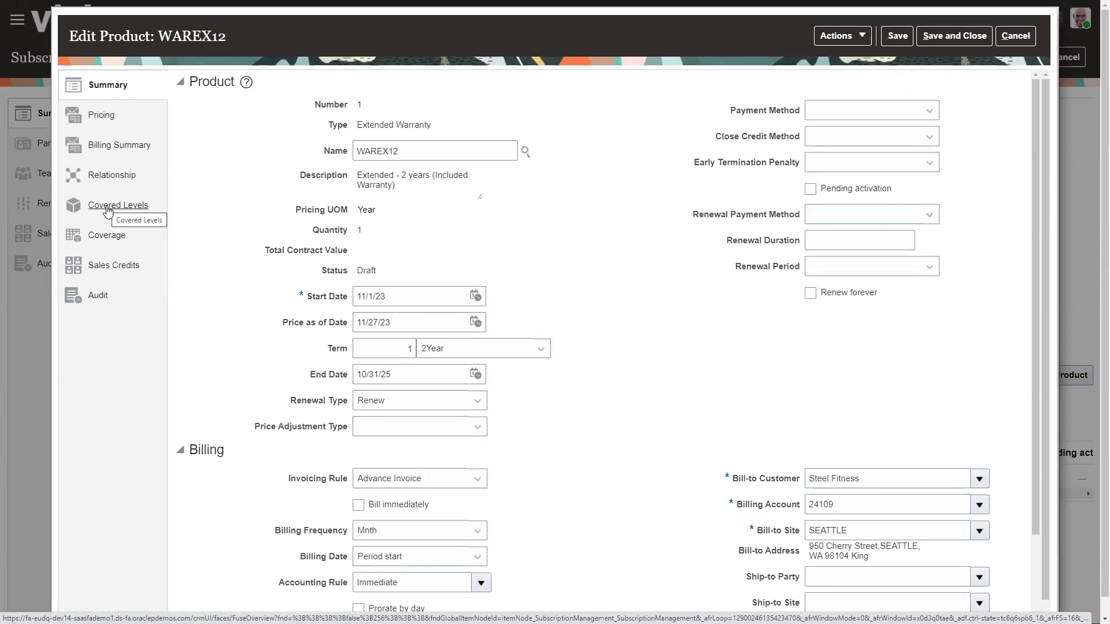
{"action": "left_click", "coordinate": [110, 218]}
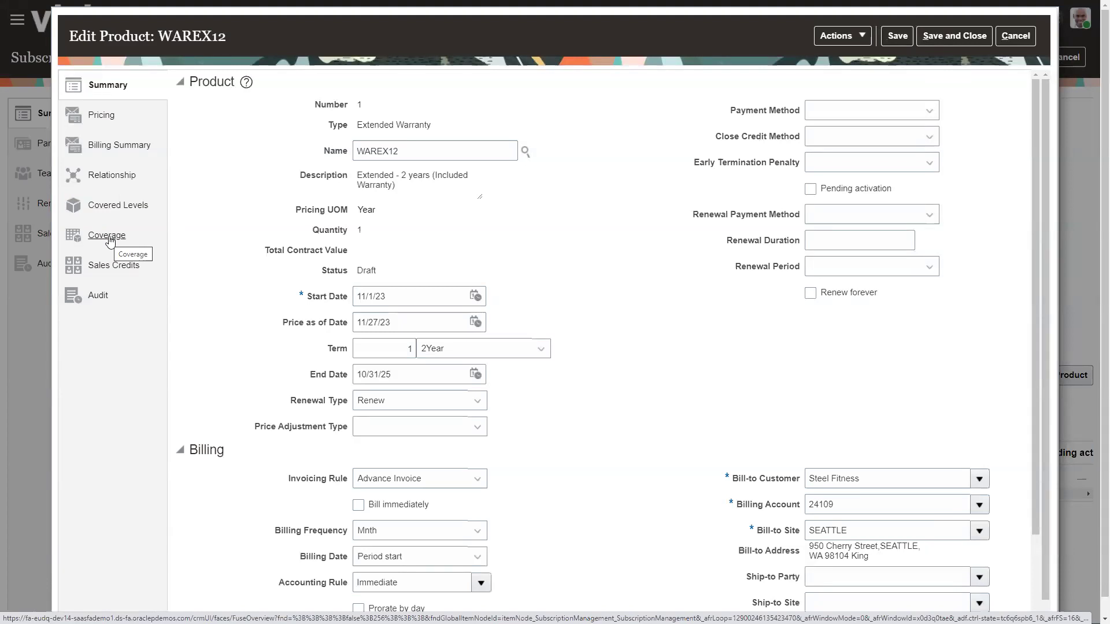
{"action": "left_click", "coordinate": [121, 208]}
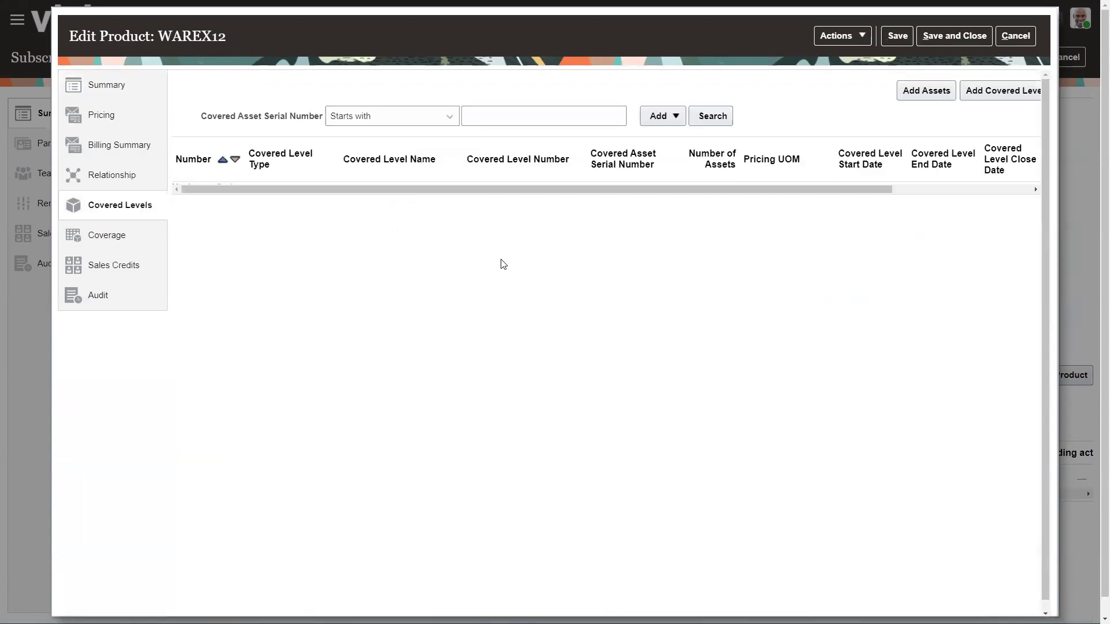
{"action": "left_click", "coordinate": [937, 98]}
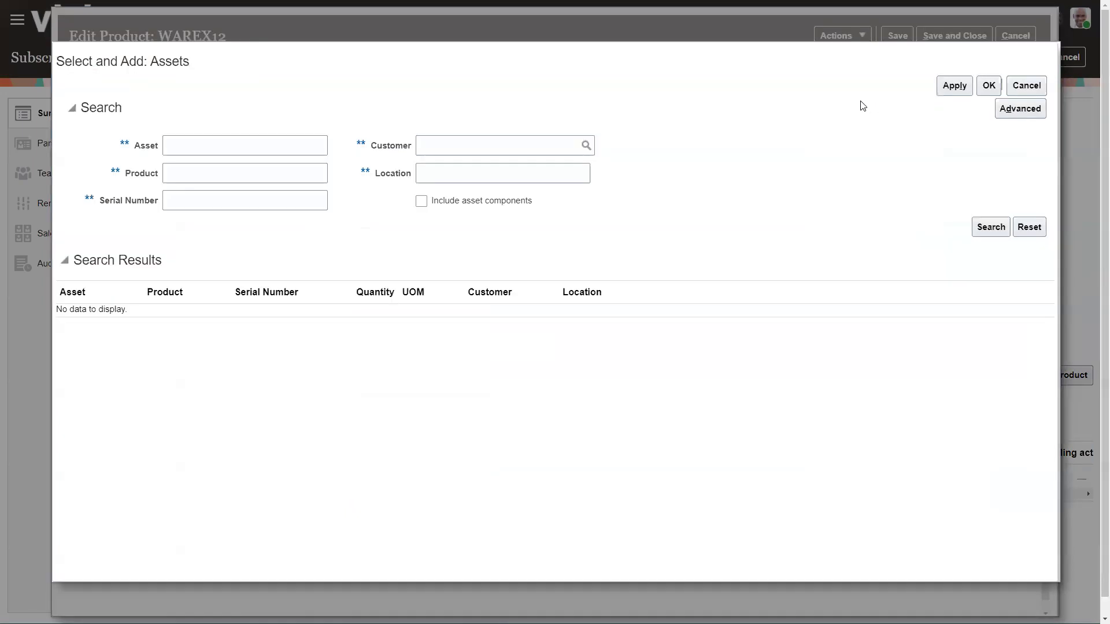
{"action": "left_click", "coordinate": [184, 202]}
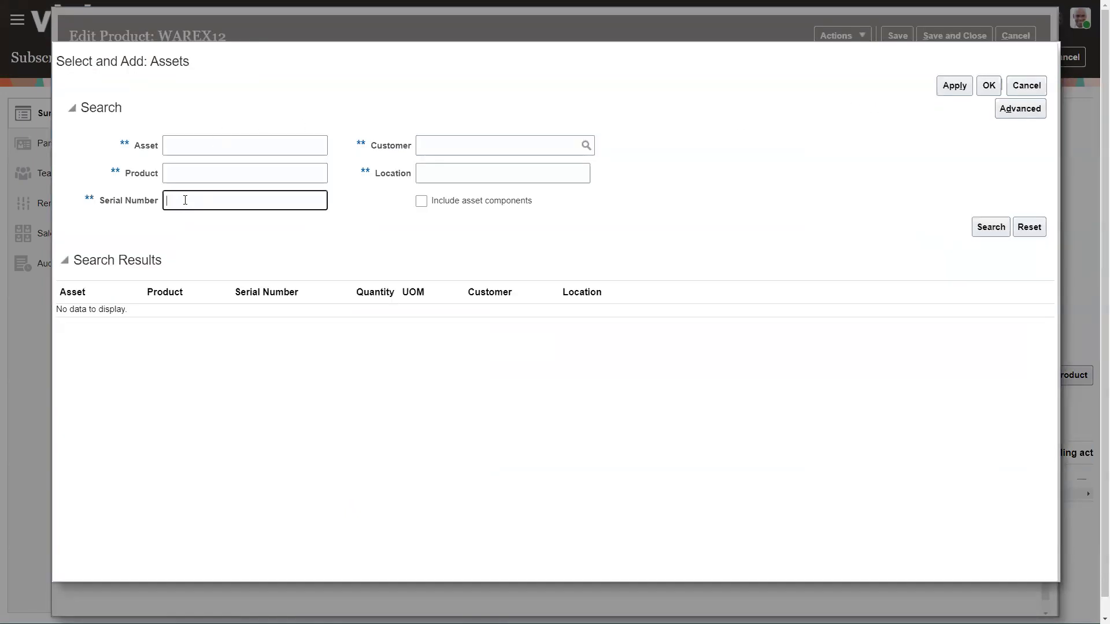
{"action": "type", "text": "VR1000000000"}
{"action": "left_click", "coordinate": [990, 228]}
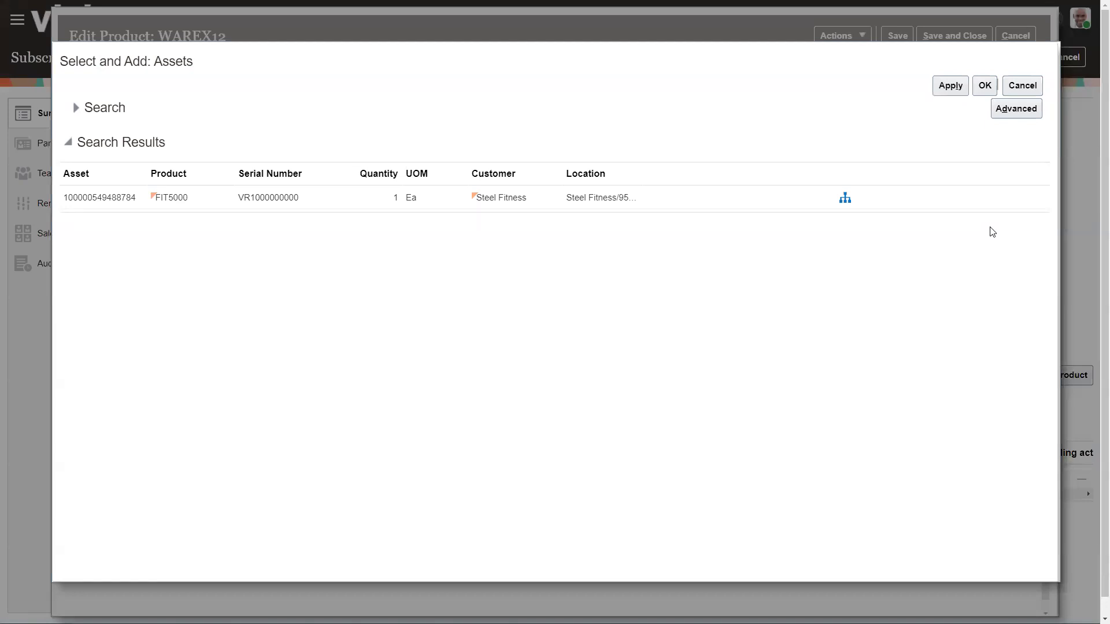
{"action": "left_click", "coordinate": [318, 198]}
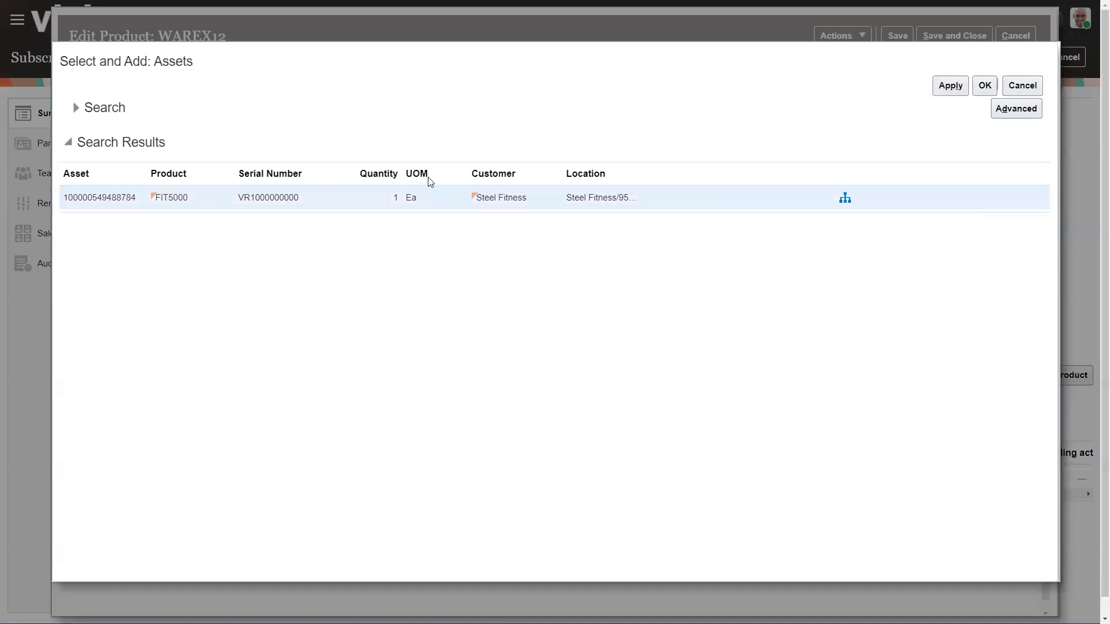
{"action": "left_click", "coordinate": [984, 87]}
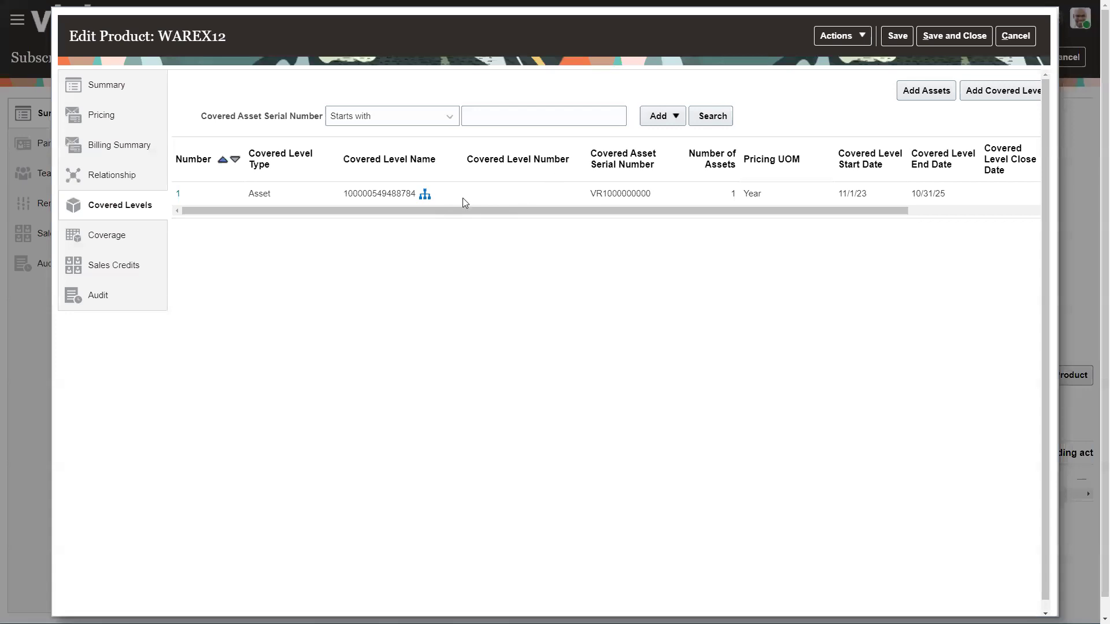
{"action": "left_click_drag", "start_coordinate": [686, 211], "coordinate": [293, 214]}
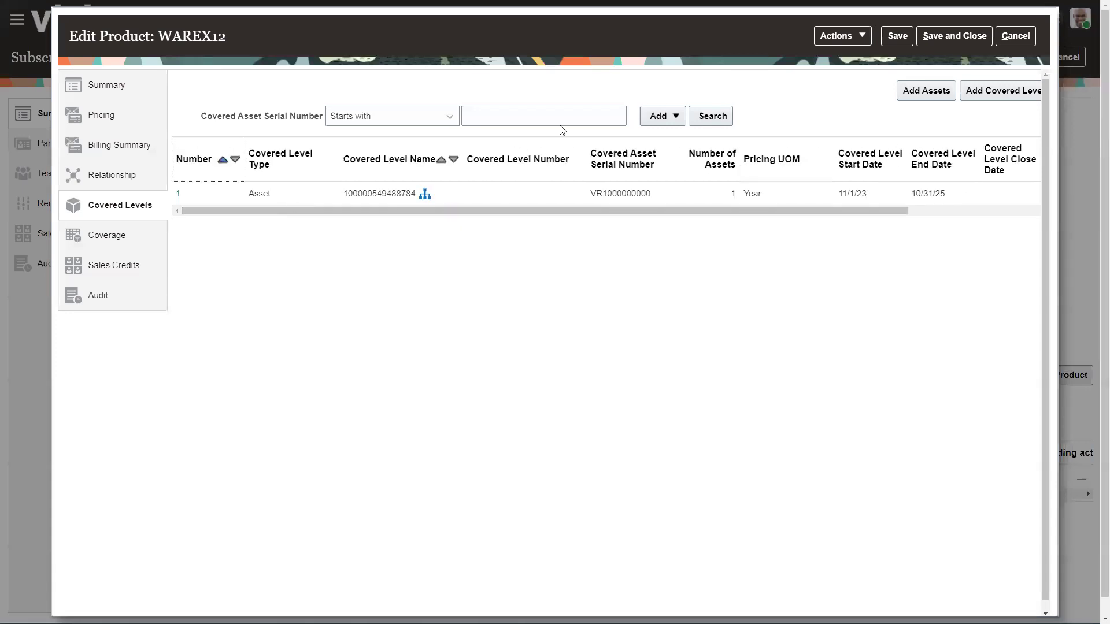
Save the product line and activate subscription 40010, confirming the 180.00 total contract value
{"action": "left_click", "coordinate": [939, 36]}
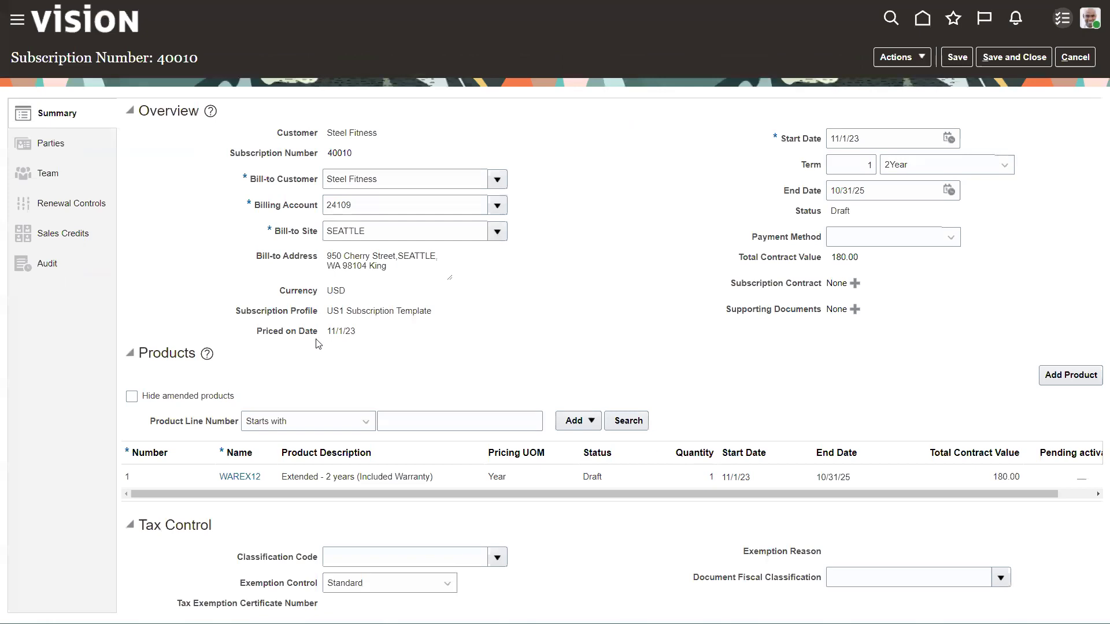
{"action": "left_click", "coordinate": [923, 58]}
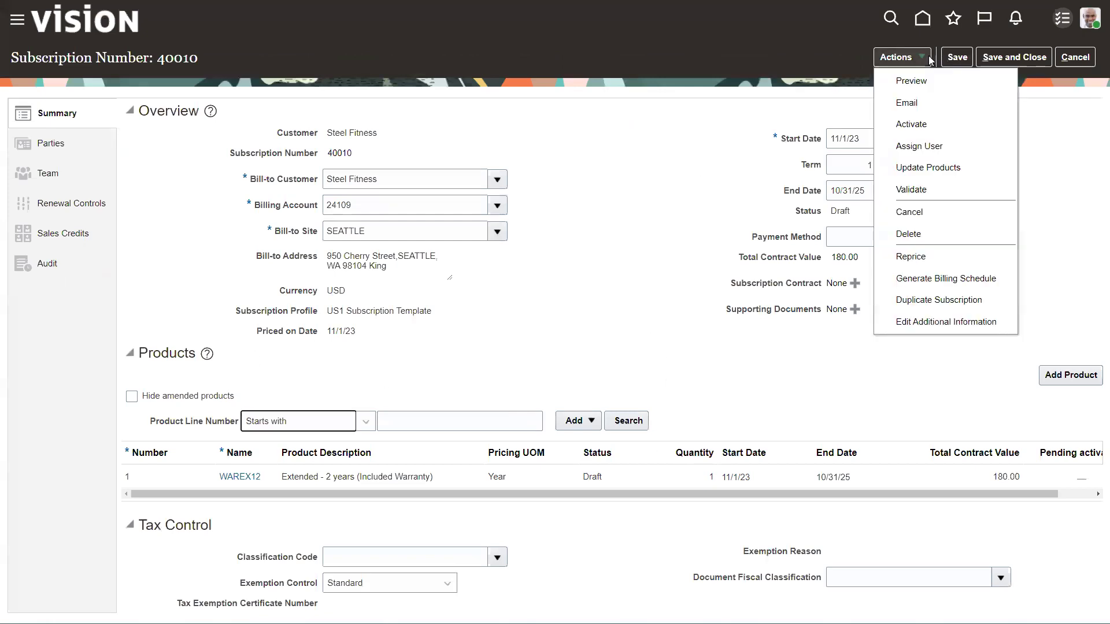
{"action": "left_click", "coordinate": [914, 125]}
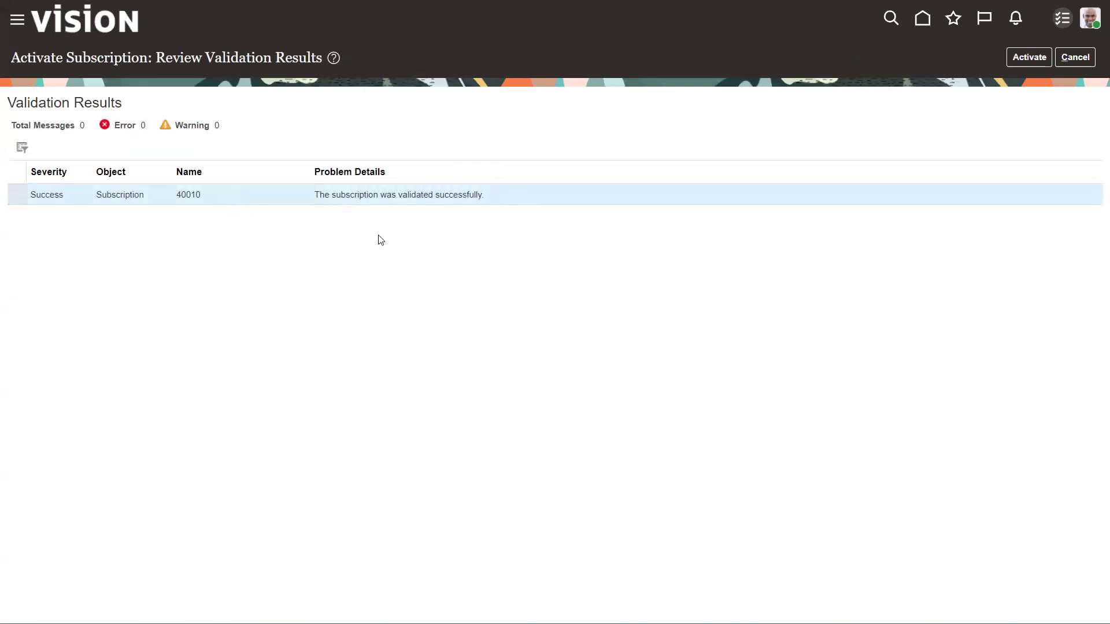
{"action": "left_click", "coordinate": [1029, 57]}
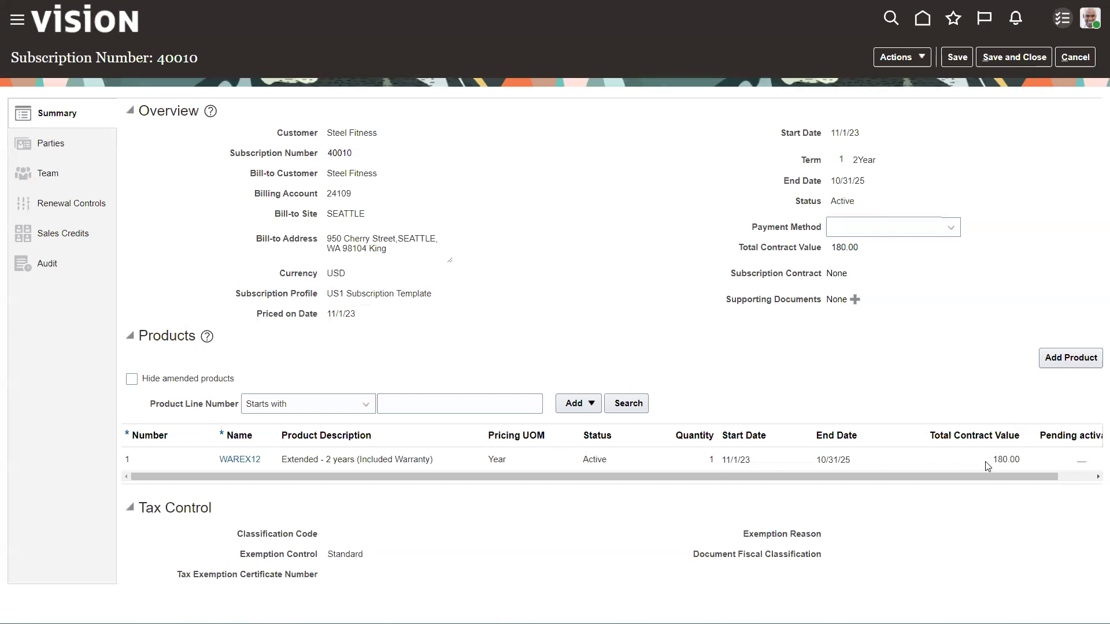
{"action": "left_click_drag", "start_coordinate": [993, 460], "coordinate": [1019, 460]}
{"action": "left_click", "coordinate": [241, 459]}
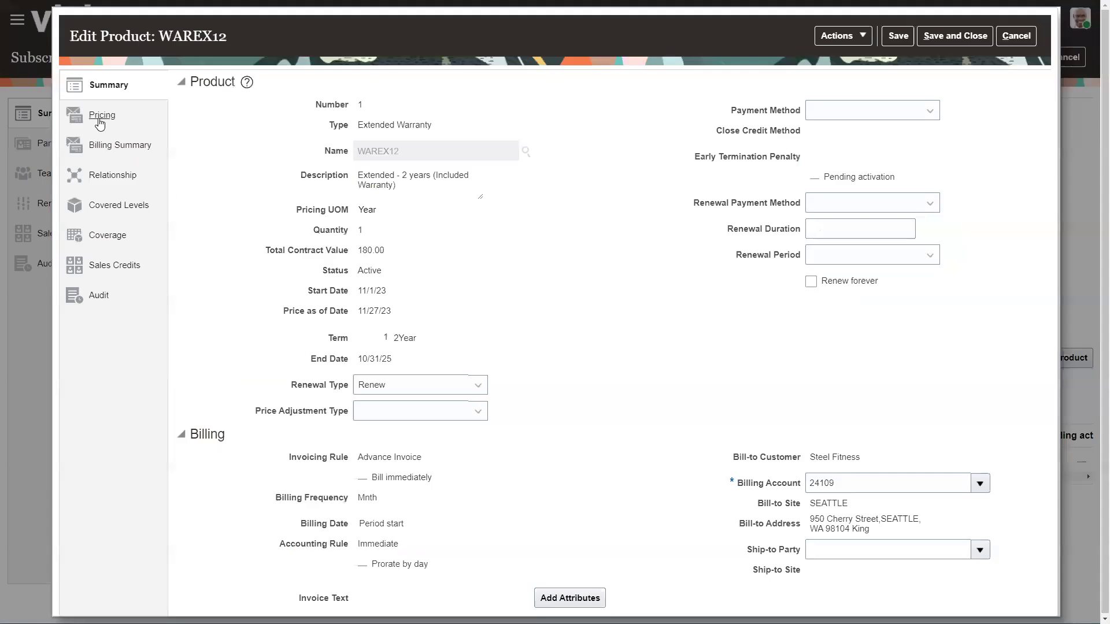
{"action": "left_click", "coordinate": [101, 118]}
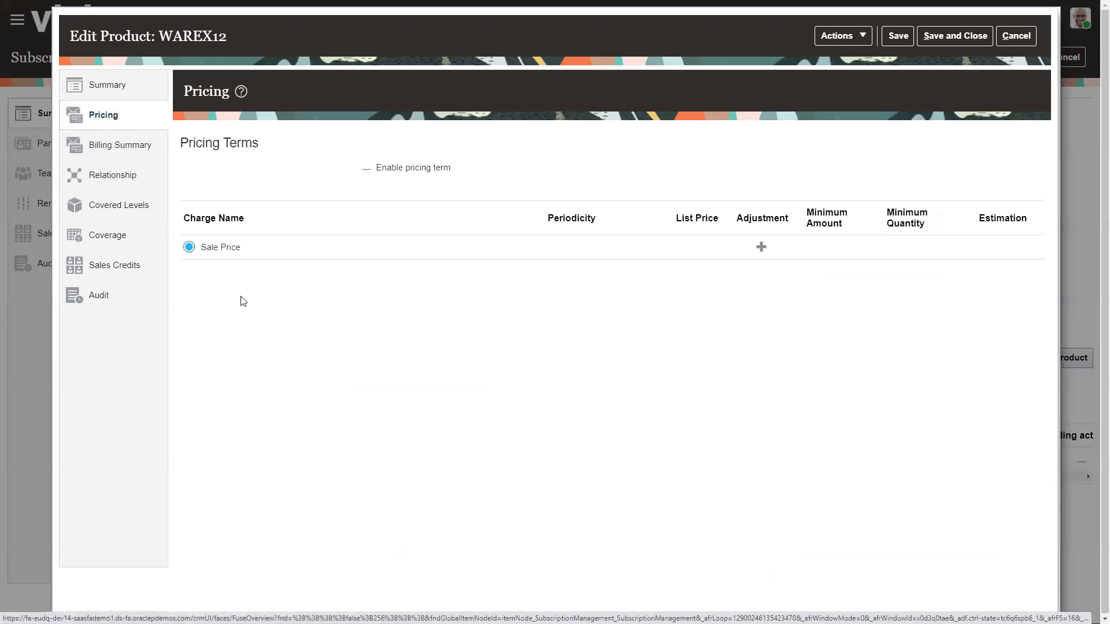
{"action": "left_click", "coordinate": [116, 146]}
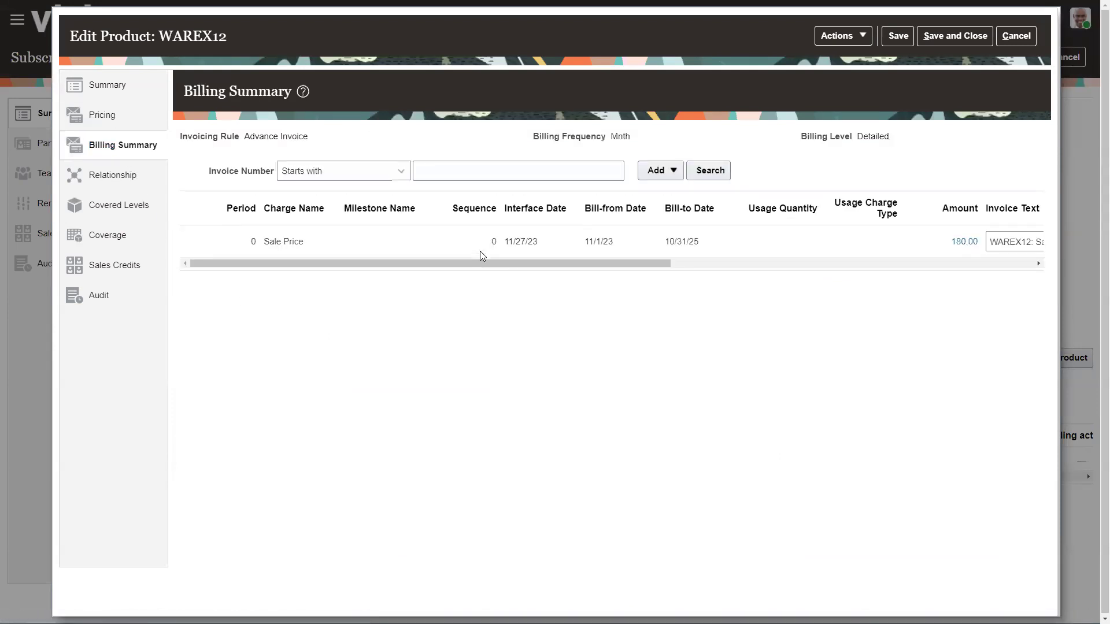
{"action": "left_click_drag", "start_coordinate": [596, 263], "coordinate": [473, 269]}
{"action": "left_click_drag", "start_coordinate": [660, 264], "coordinate": [551, 278]}
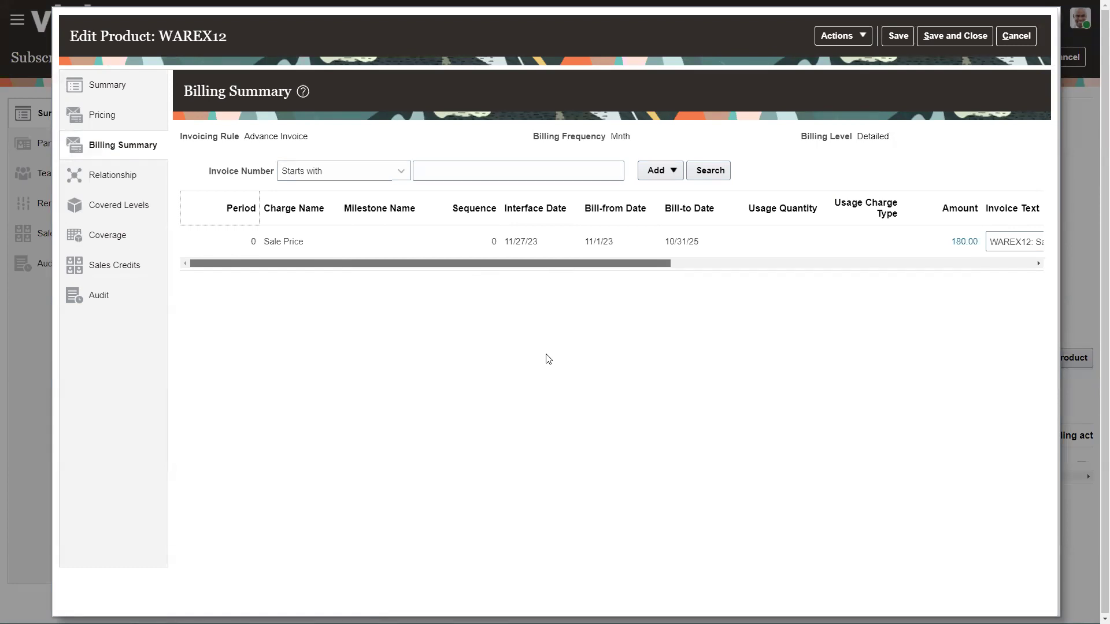
{"action": "left_click", "coordinate": [946, 37]}
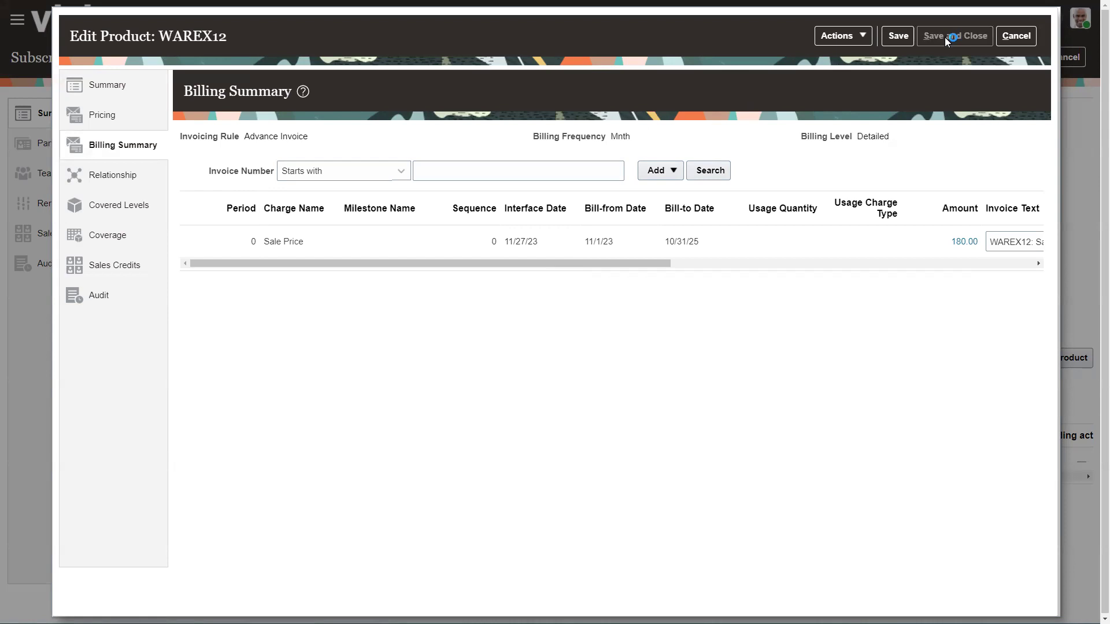